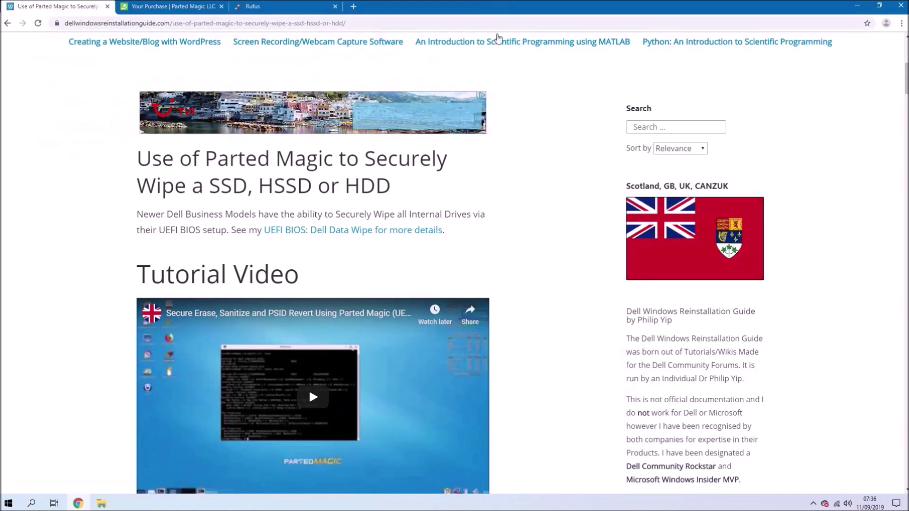
Scroll down the SSD-wiping guide and follow the $11 Parted Magic BUY NOW link
{"action": "scroll", "coordinate": [505, 71], "scroll_direction": "down", "scroll_amount": 3}
{"action": "scroll", "coordinate": [507, 105], "scroll_direction": "down", "scroll_amount": 12}
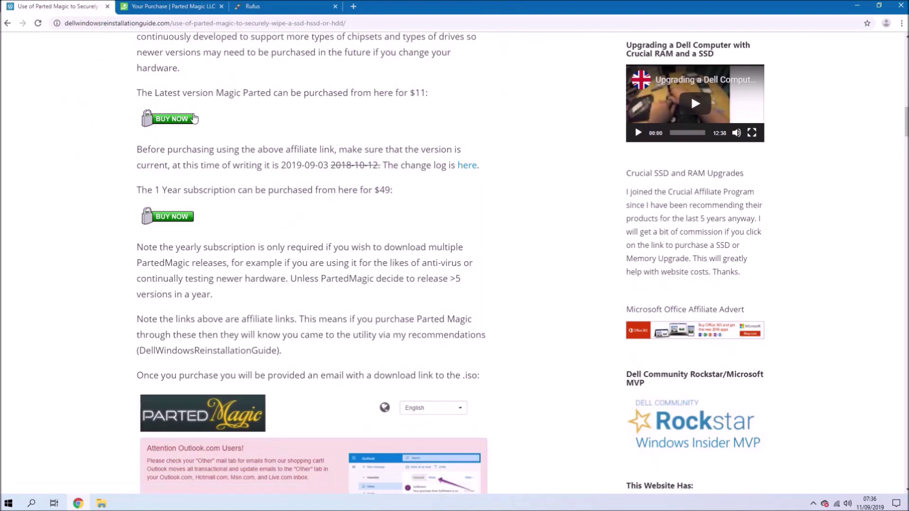
{"action": "left_click", "coordinate": [189, 127]}
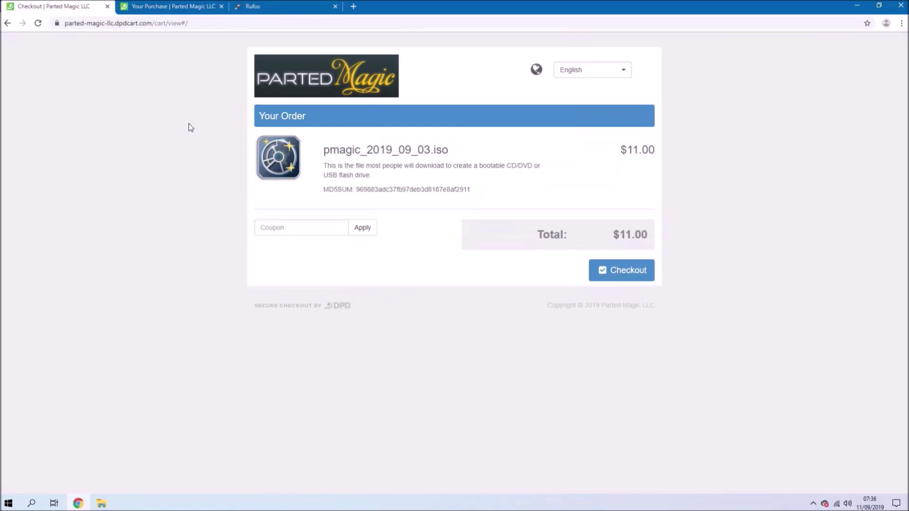
Check out the pmagic_2019_09_03.iso order, then download the ISO from the purchase page
{"action": "left_click", "coordinate": [600, 282]}
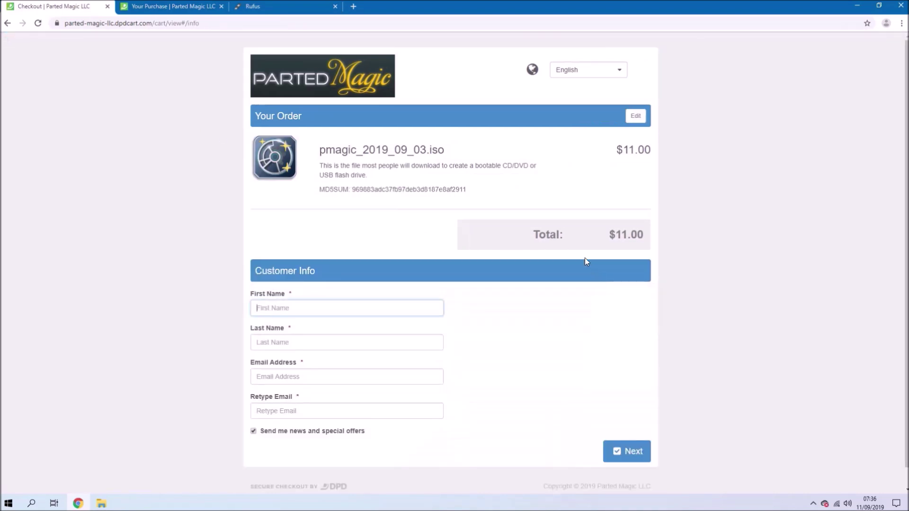
{"action": "left_click", "coordinate": [128, 5]}
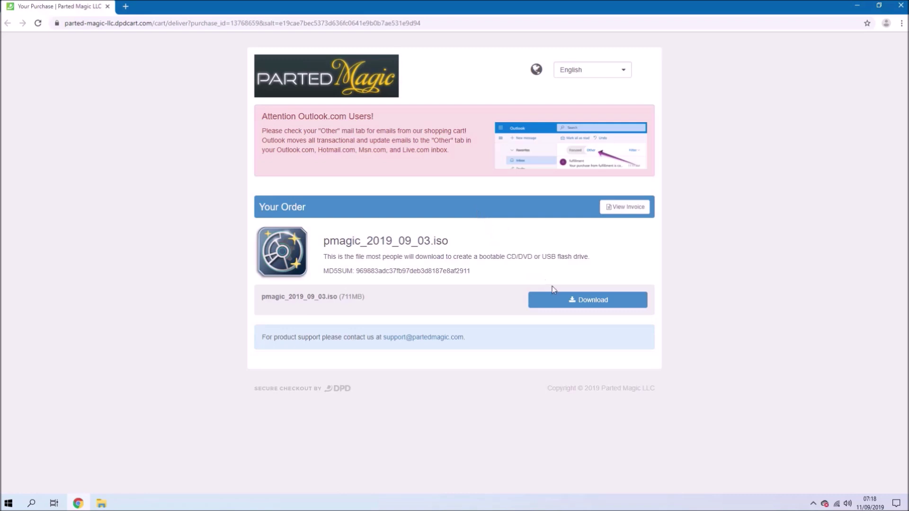
{"action": "left_click", "coordinate": [563, 306]}
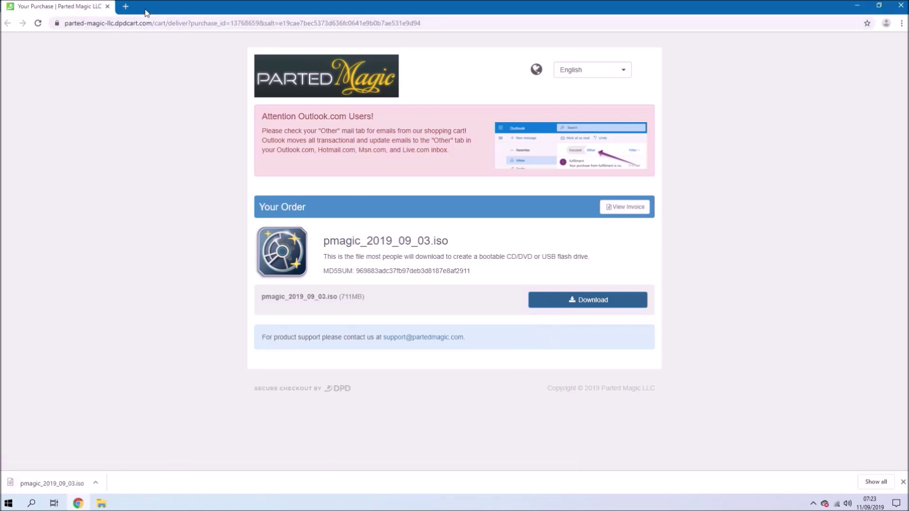
Search the web for rufus in a new tab and open rufus.ie
{"action": "left_click", "coordinate": [131, 10]}
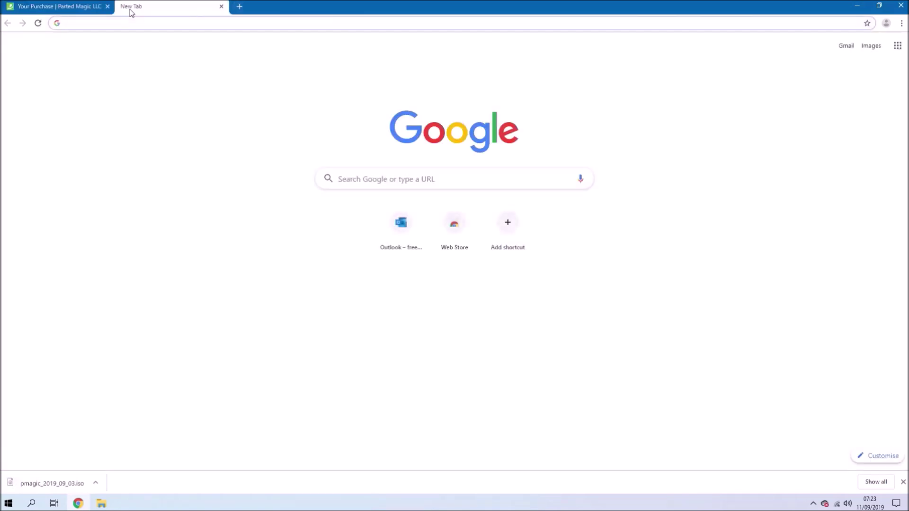
{"action": "type", "text": "rufus"}
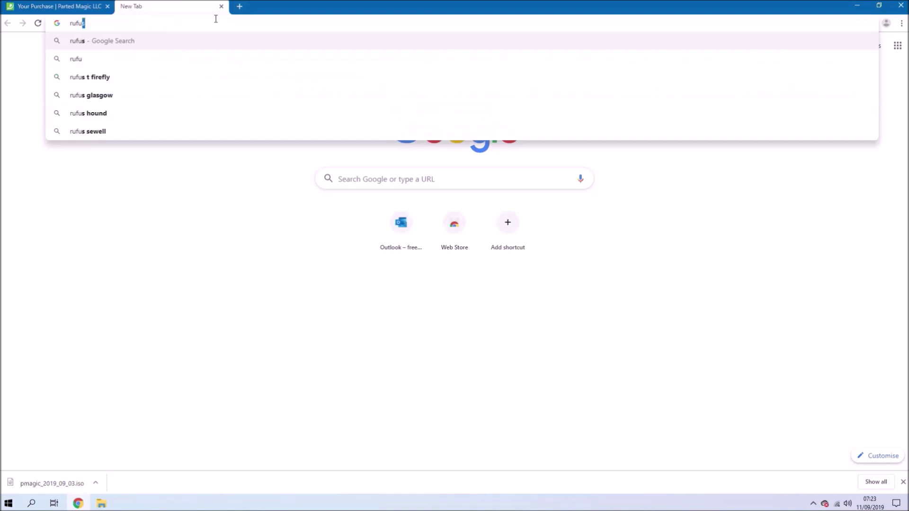
{"action": "key", "text": "Return"}
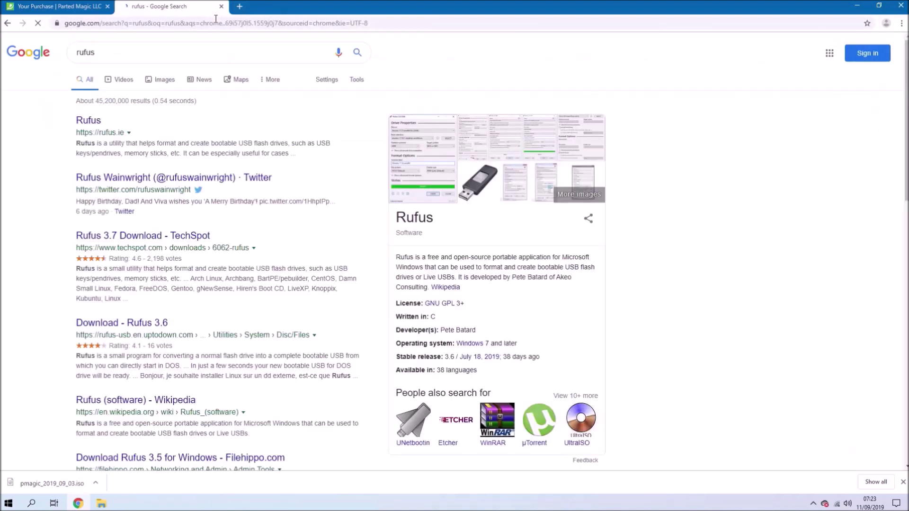
{"action": "left_click", "coordinate": [99, 120]}
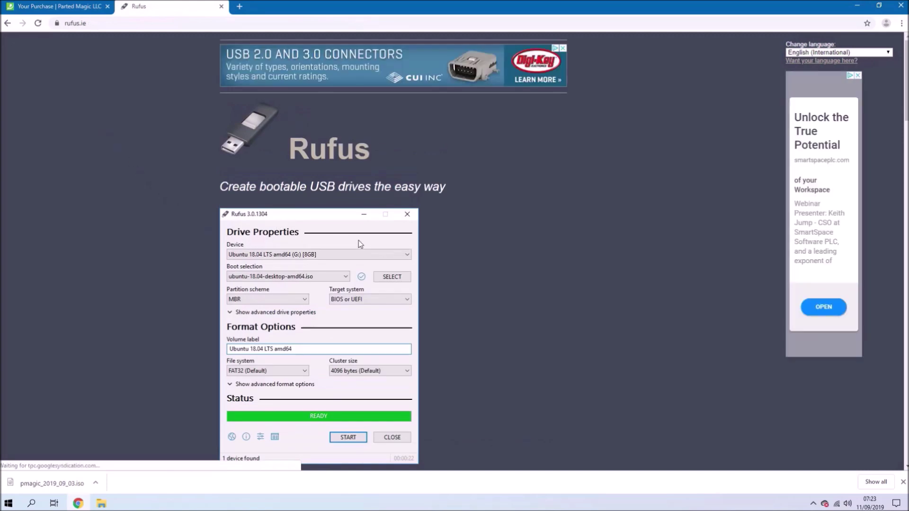
Download Rufus 3.7 and show the downloaded file in the Downloads folder
{"action": "scroll", "coordinate": [423, 269], "scroll_direction": "down", "scroll_amount": 9}
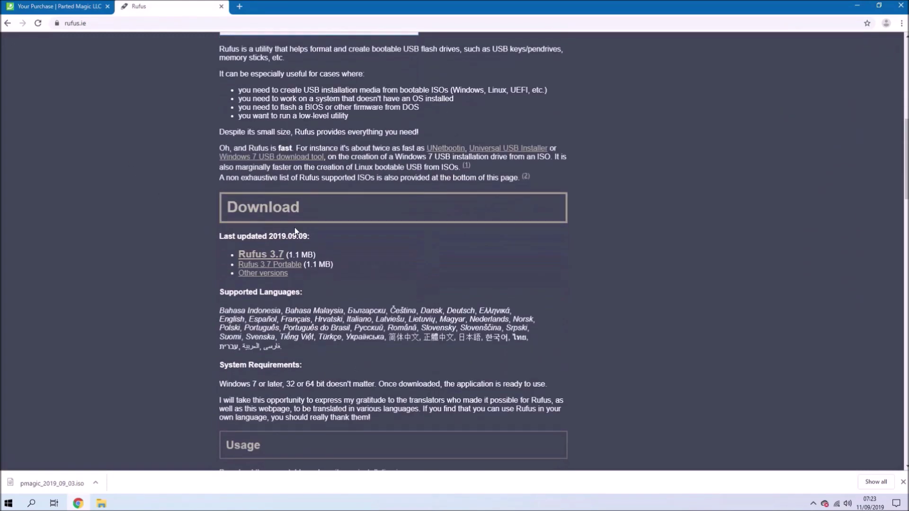
{"action": "left_click", "coordinate": [270, 256]}
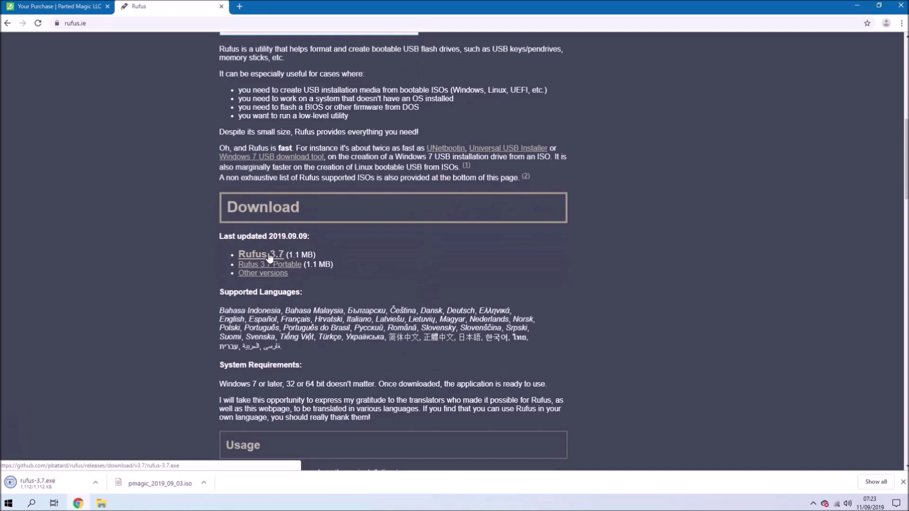
{"action": "right_click", "coordinate": [78, 484]}
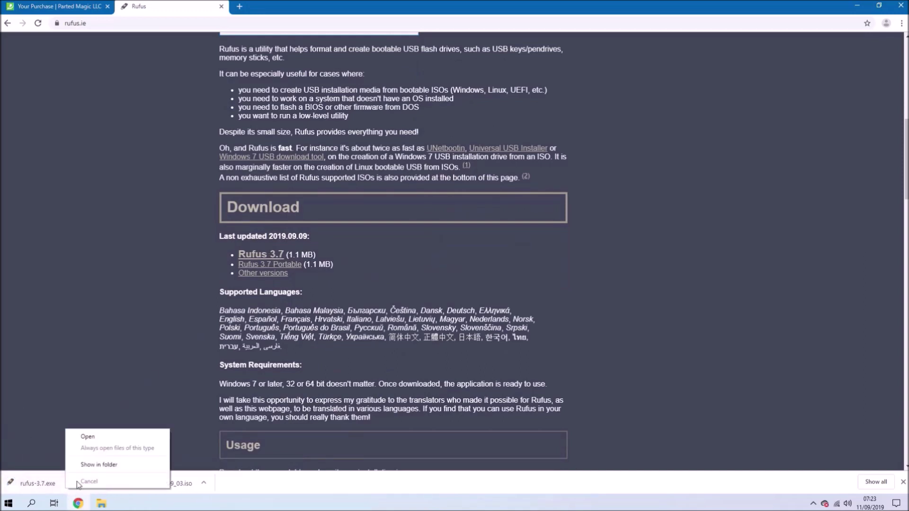
{"action": "left_click", "coordinate": [97, 465]}
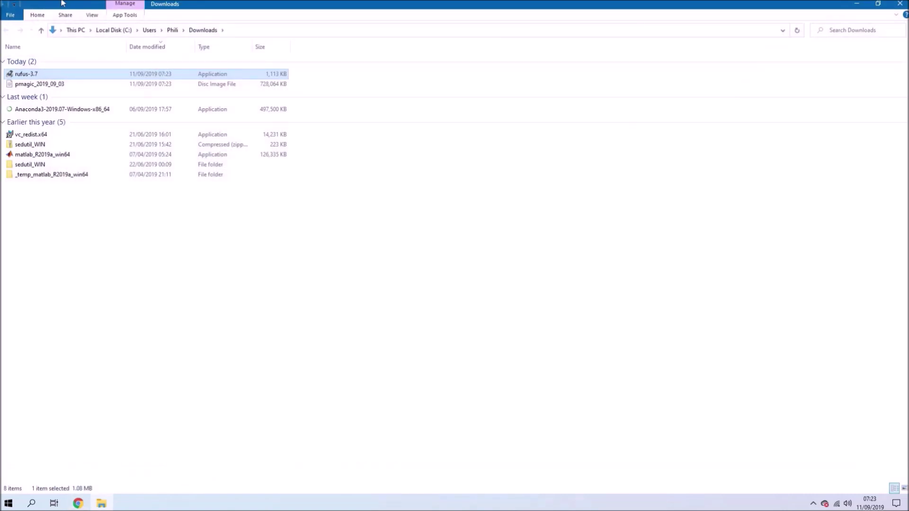
Launch Rufus 3.7 with administrator permission and clear the other windows out of the way
{"action": "double_click", "coordinate": [55, 74]}
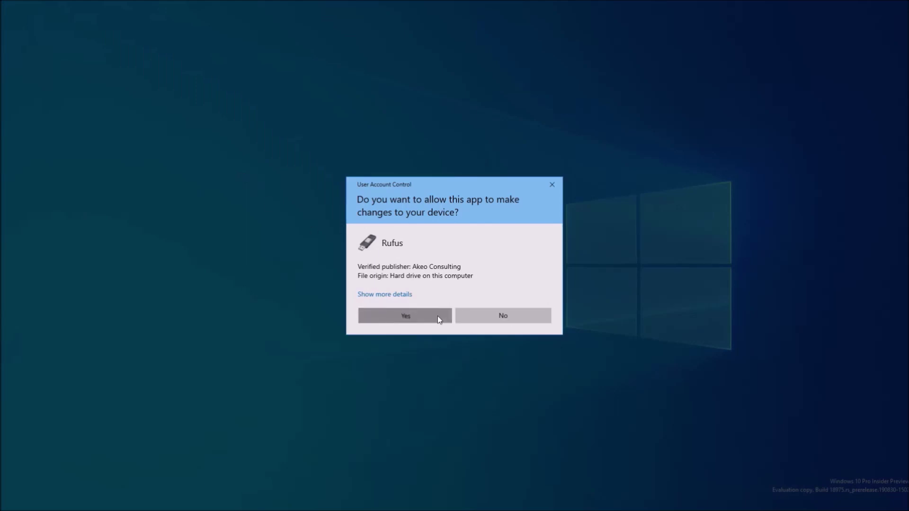
{"action": "left_click", "coordinate": [437, 317]}
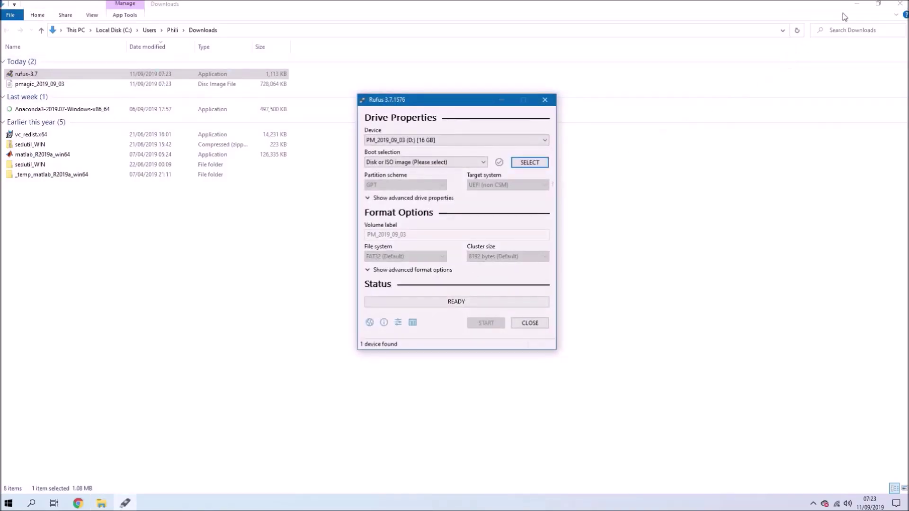
{"action": "left_click", "coordinate": [854, 7]}
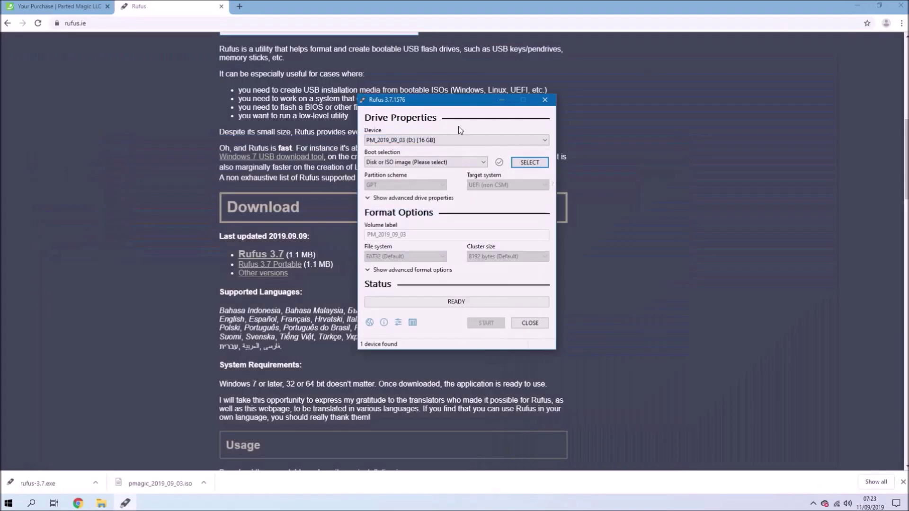
{"action": "left_click", "coordinate": [36, 6]}
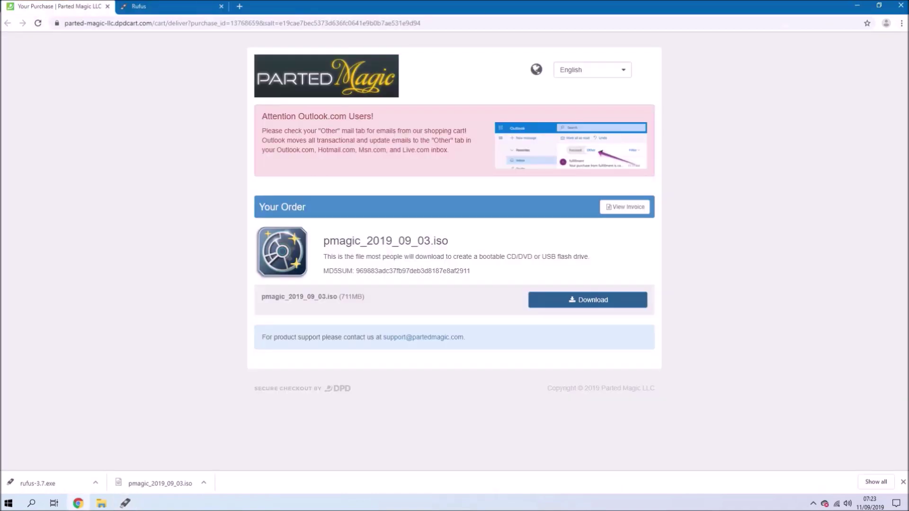
{"action": "left_click", "coordinate": [857, 5]}
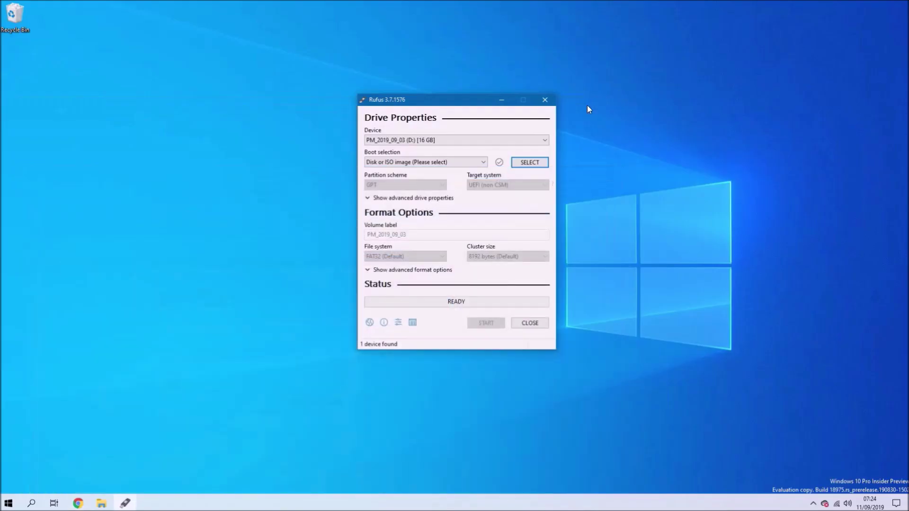
Load pmagic_2019_09_03.iso into Rufus with the 16 GB USB drive as the target
{"action": "left_click", "coordinate": [538, 164]}
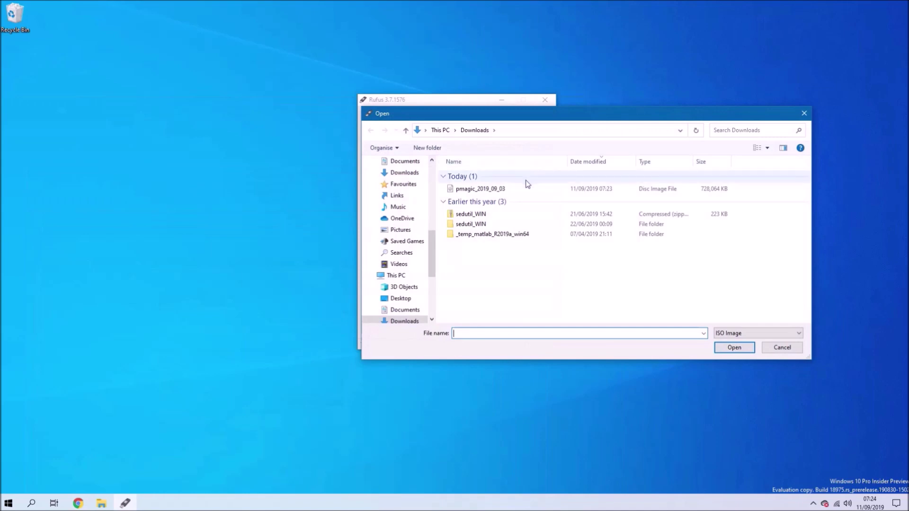
{"action": "left_click", "coordinate": [525, 190]}
{"action": "double_click", "coordinate": [525, 192]}
{"action": "left_click", "coordinate": [508, 143]}
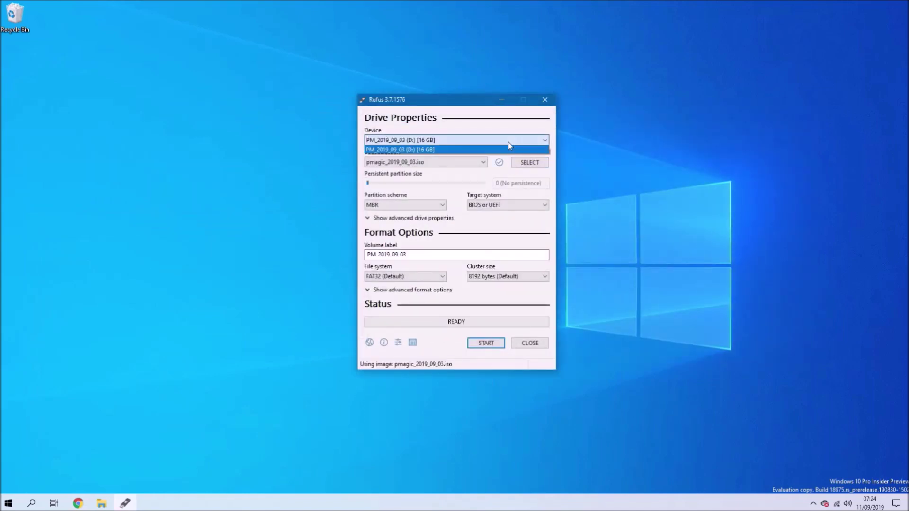
{"action": "left_click", "coordinate": [509, 149]}
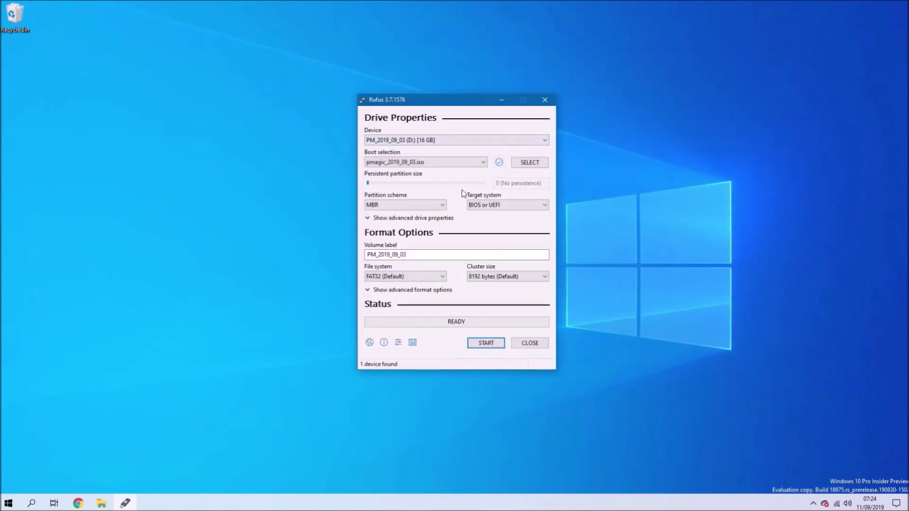
Set the partition scheme to GPT and compute the image's MD5, SHA1 and SHA256 checksums
{"action": "left_click", "coordinate": [438, 204]}
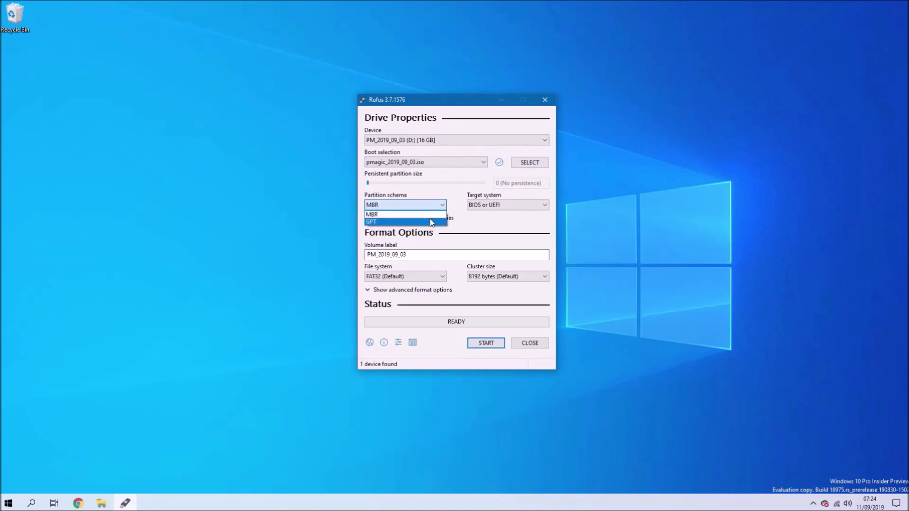
{"action": "left_click", "coordinate": [431, 222]}
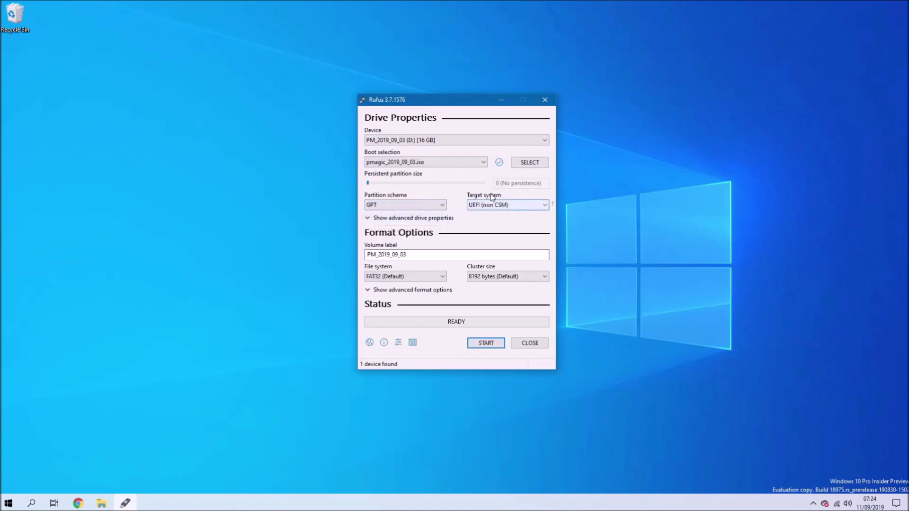
{"action": "left_click", "coordinate": [499, 163]}
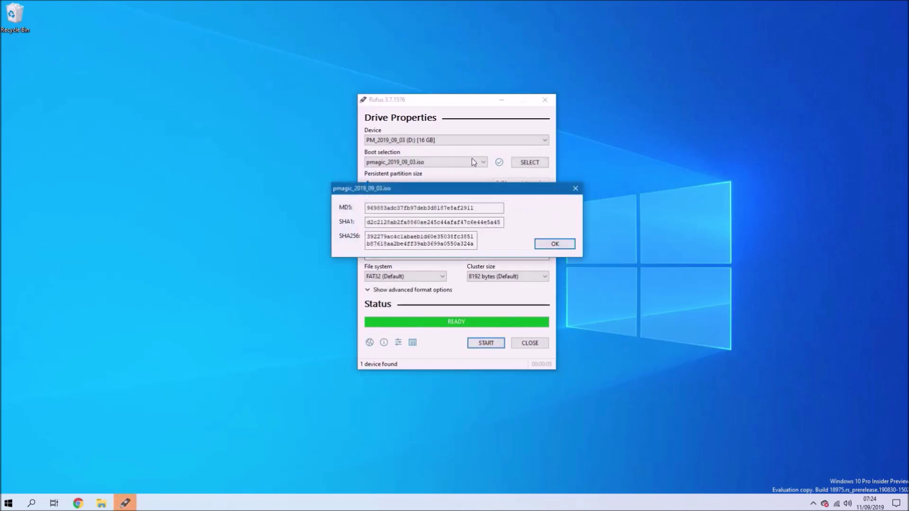
Match the ISO's MD5 hash against the order page's MD5SUM, then close the checksum results
{"action": "left_click_drag", "start_coordinate": [457, 191], "coordinate": [209, 102]}
{"action": "double_click", "coordinate": [221, 117]}
{"action": "key", "text": "ctrl+c"}
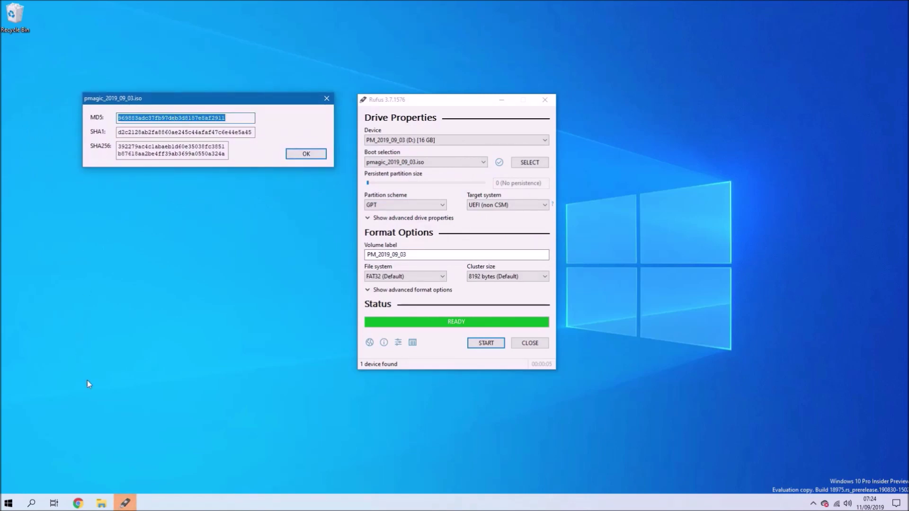
{"action": "left_click", "coordinate": [77, 497]}
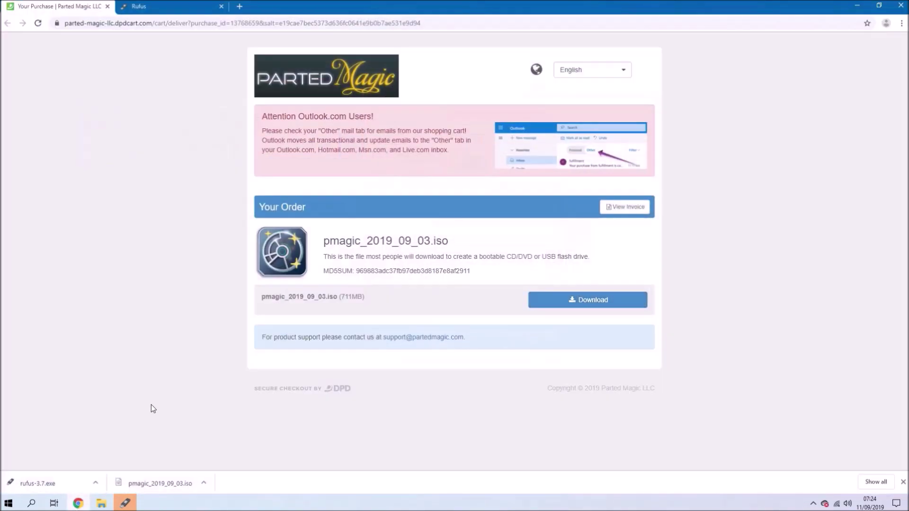
{"action": "key", "text": "ctrl+f"}
{"action": "key", "text": "ctrl+v"}
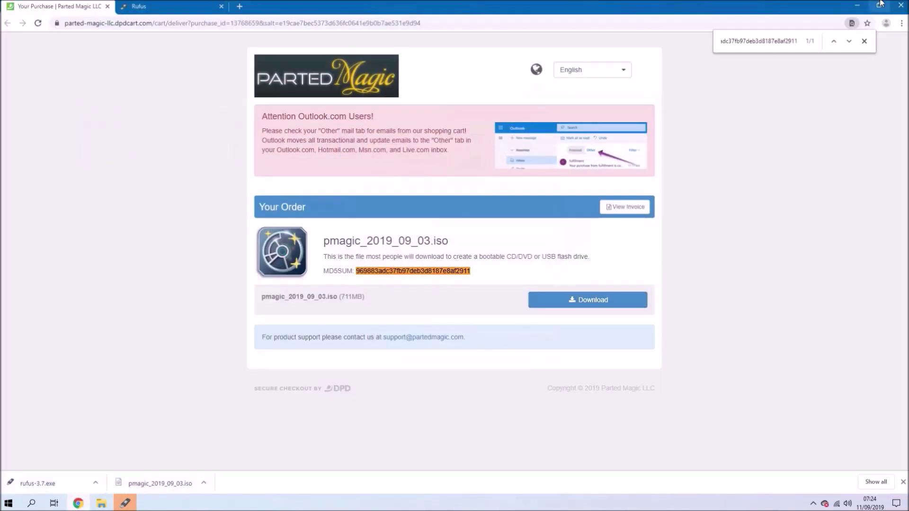
{"action": "left_click", "coordinate": [858, 5]}
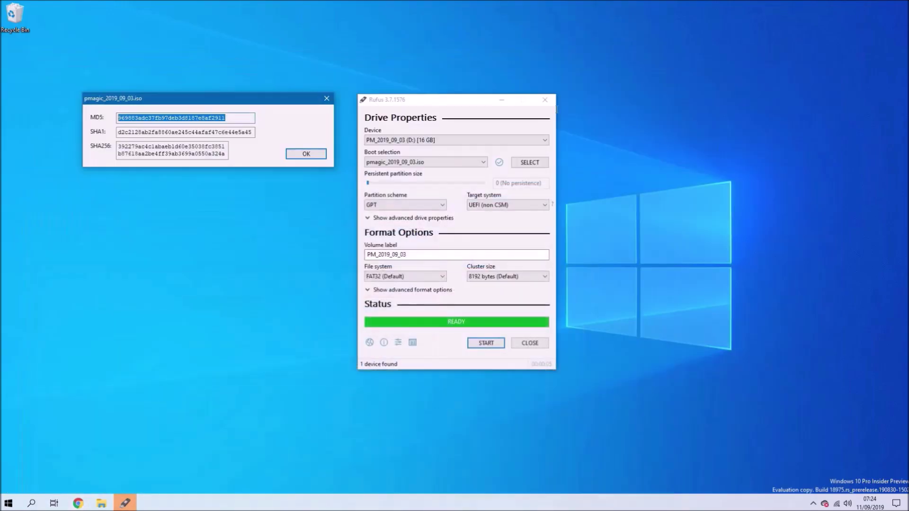
{"action": "left_click", "coordinate": [323, 156]}
Start writing in ISO image mode and confirm erasing the USB drive's data
{"action": "left_click", "coordinate": [481, 346]}
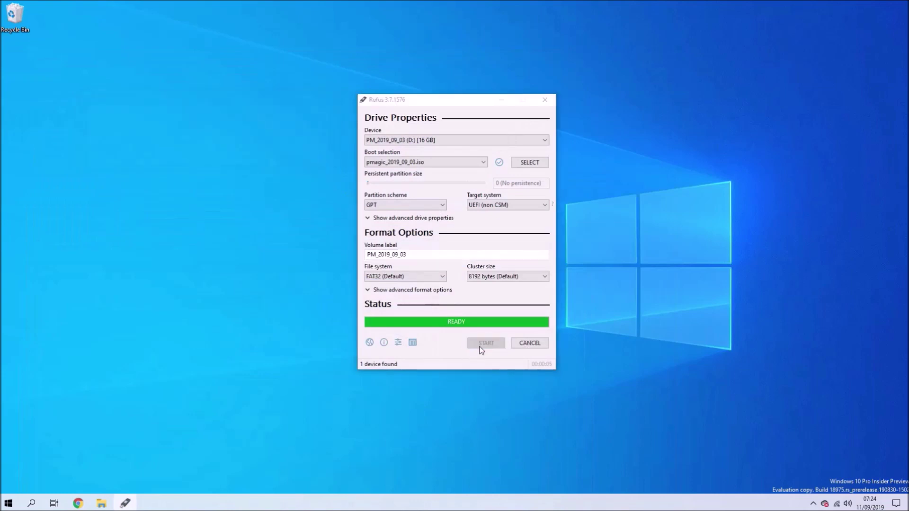
{"action": "left_click", "coordinate": [502, 297]}
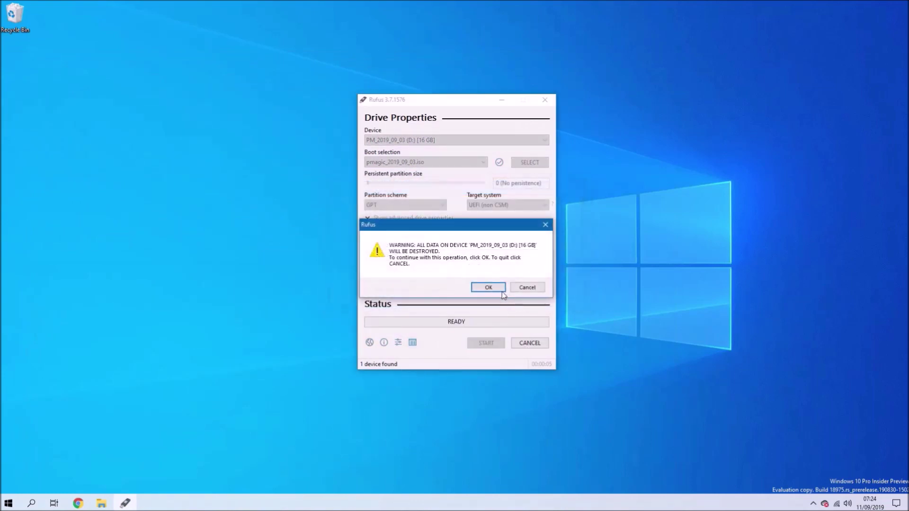
{"action": "left_click", "coordinate": [501, 291]}
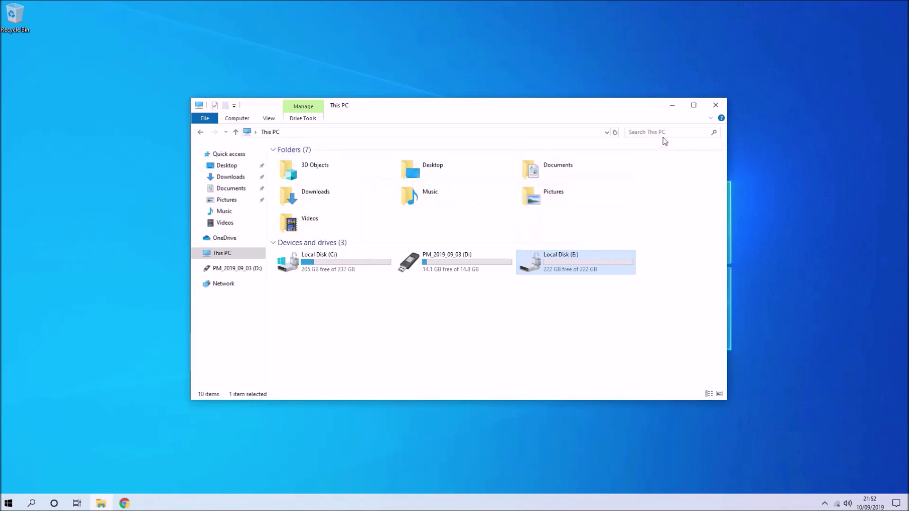
Close the This PC window and bring up the Start menu's Shut down or sign out options
{"action": "left_click", "coordinate": [718, 109]}
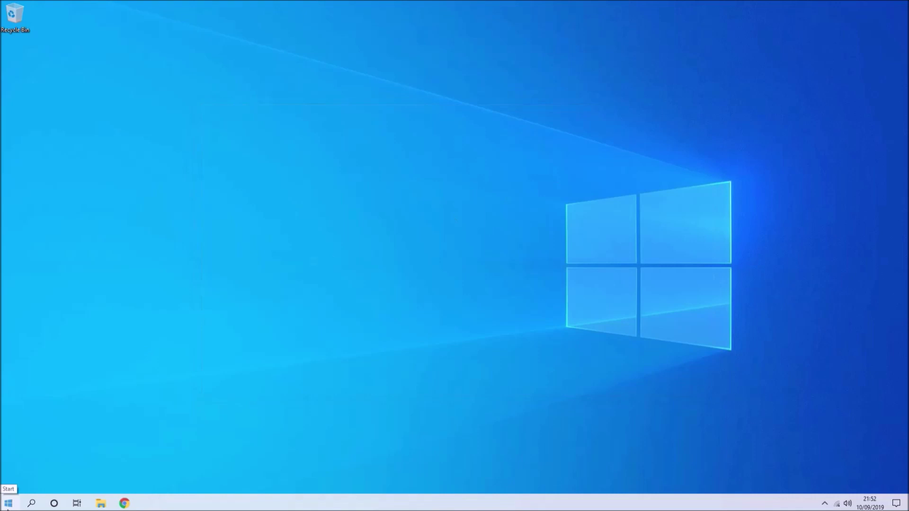
{"action": "right_click", "coordinate": [6, 508]}
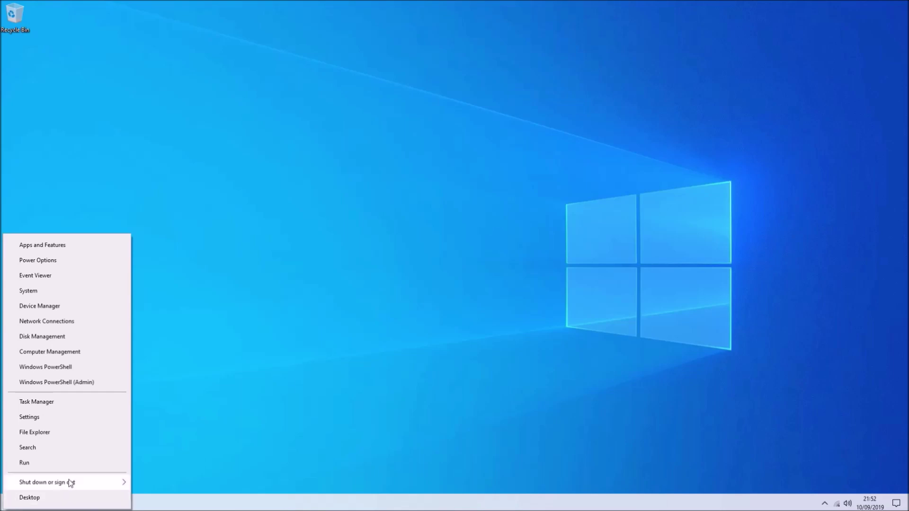
{"action": "mouse_move", "coordinate": [69, 482]}
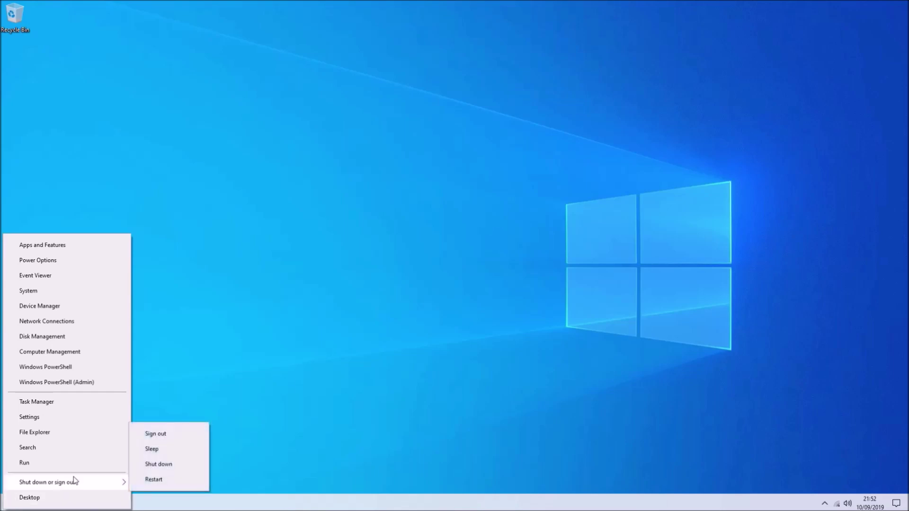
Shut down the PC and boot from UEFI: SanDisk in the Dell F12 boot menu
{"action": "left_click", "coordinate": [190, 471]}
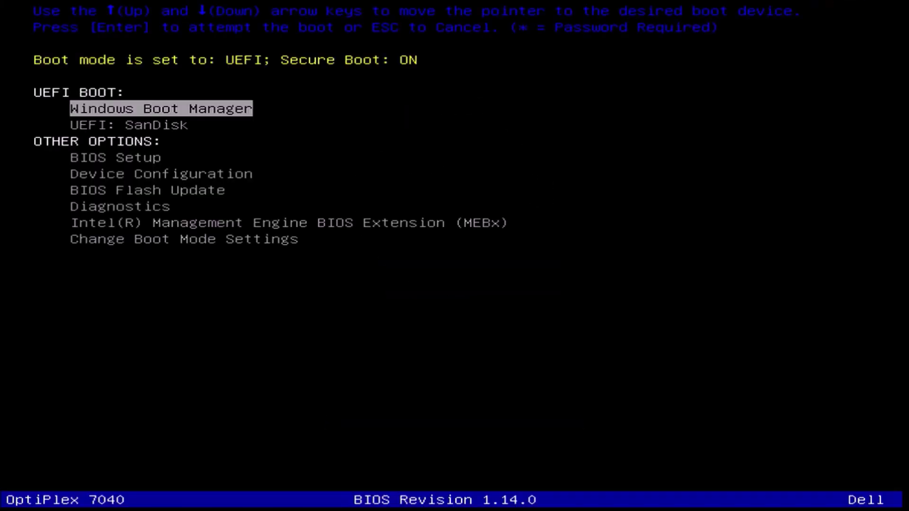
{"action": "key", "text": "Down"}
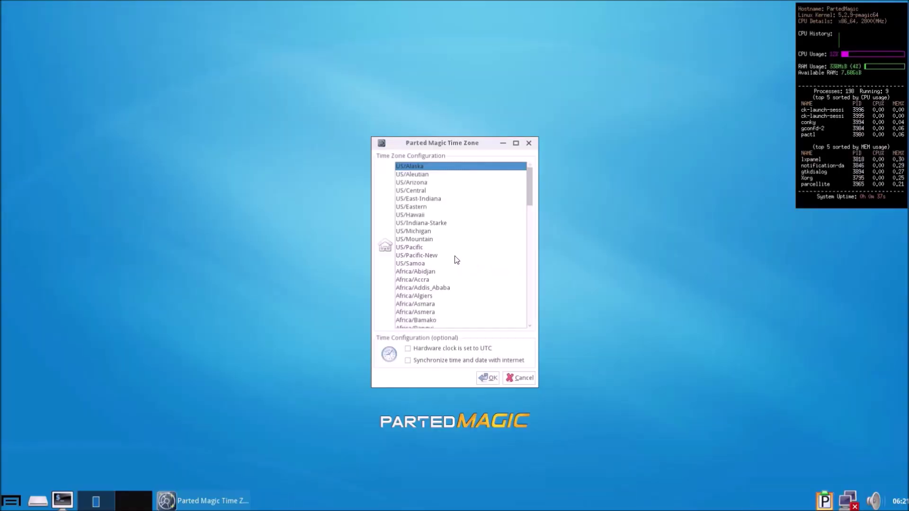
Choose Europe/London in the Time Zone list and confirm it
{"action": "scroll", "coordinate": [430, 215], "scroll_direction": "down", "scroll_amount": 20}
{"action": "scroll", "coordinate": [429, 213], "scroll_direction": "down", "scroll_amount": 20}
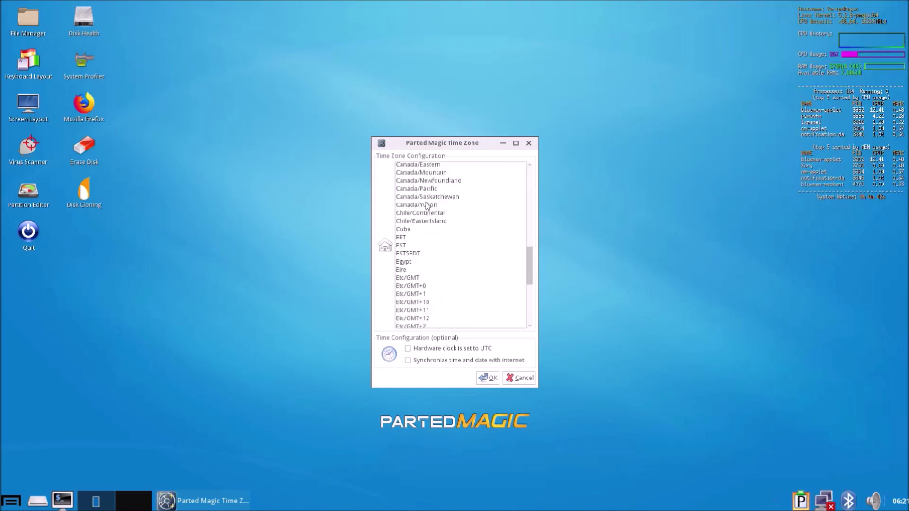
{"action": "left_click", "coordinate": [469, 285]}
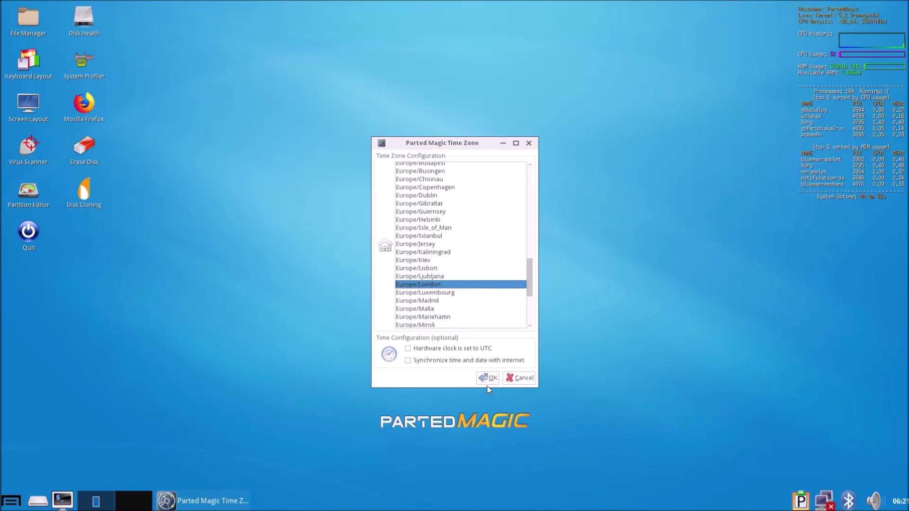
{"action": "left_click", "coordinate": [487, 381]}
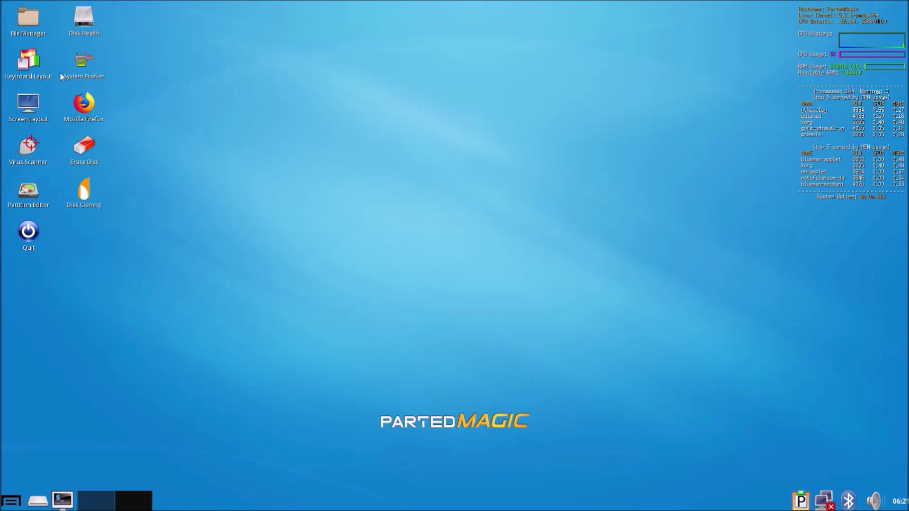
{"action": "right_click", "coordinate": [78, 143]}
{"action": "left_click", "coordinate": [94, 147]}
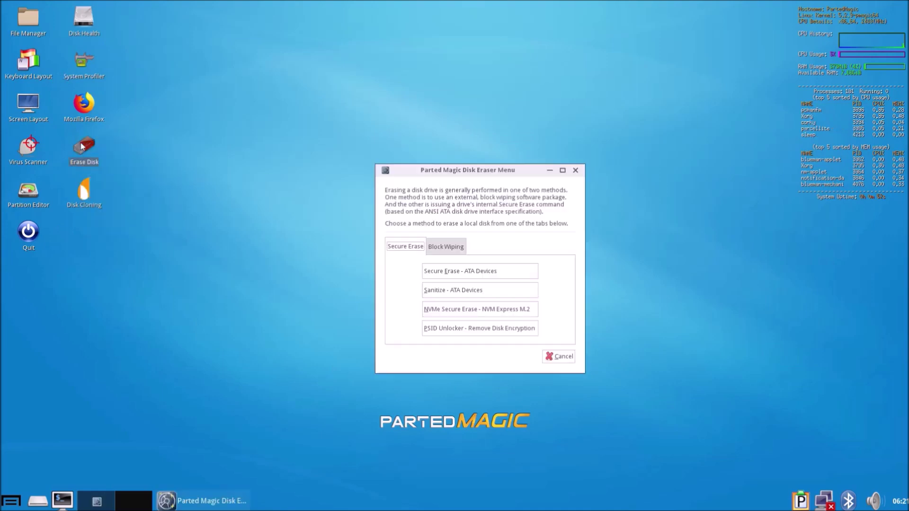
{"action": "left_click", "coordinate": [468, 267]}
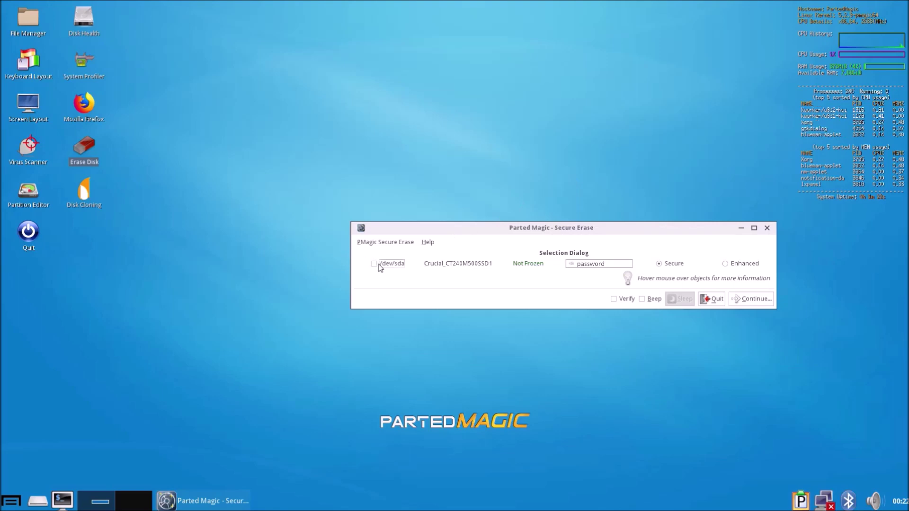
{"action": "left_click", "coordinate": [375, 264]}
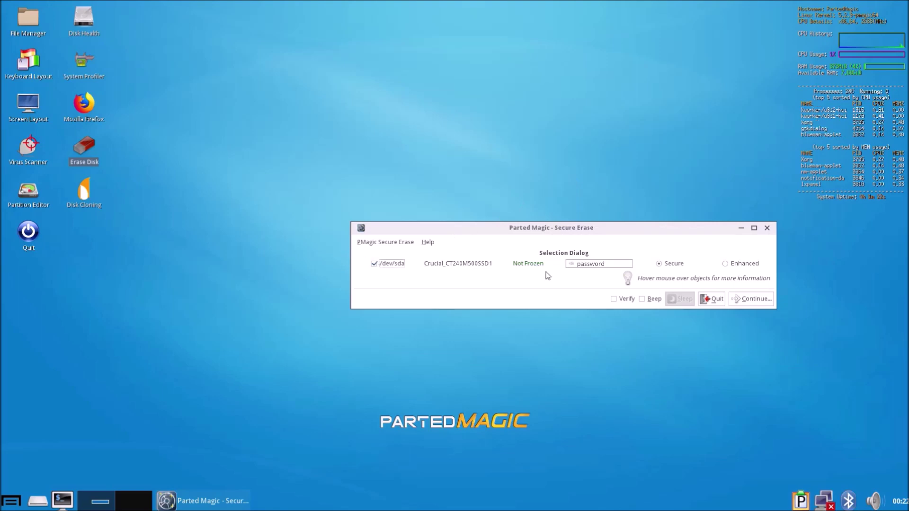
{"action": "left_click", "coordinate": [624, 299]}
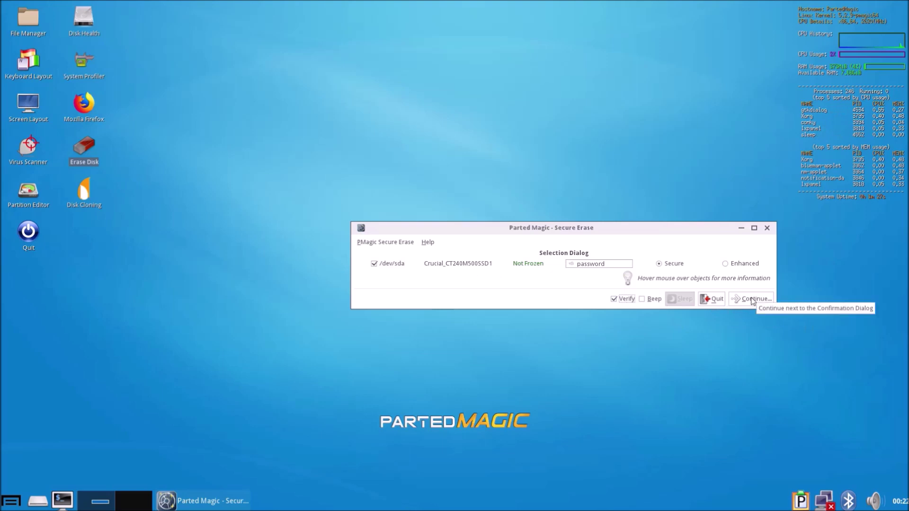
{"action": "left_click", "coordinate": [709, 297]}
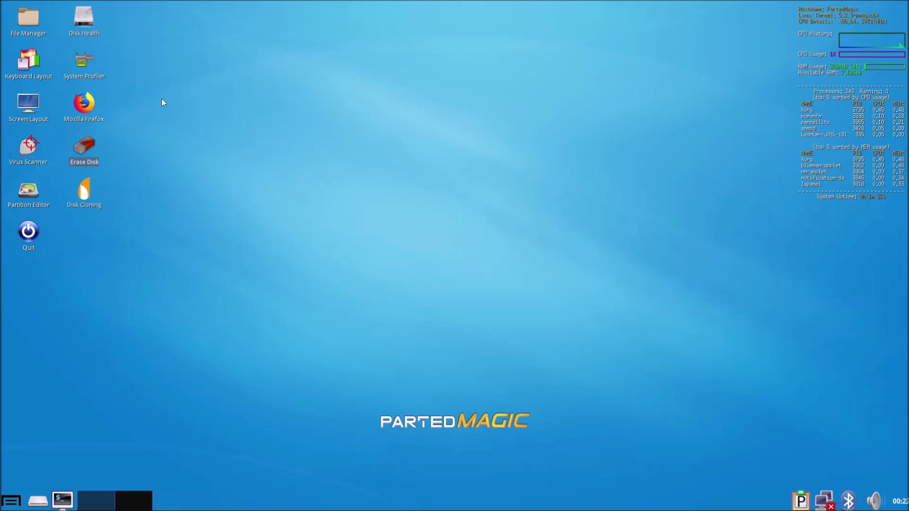
Launch Erase Disk and choose Sanitize - ATA Devices for /dev/sda with Verify enabled
{"action": "right_click", "coordinate": [95, 158]}
{"action": "left_click", "coordinate": [99, 163]}
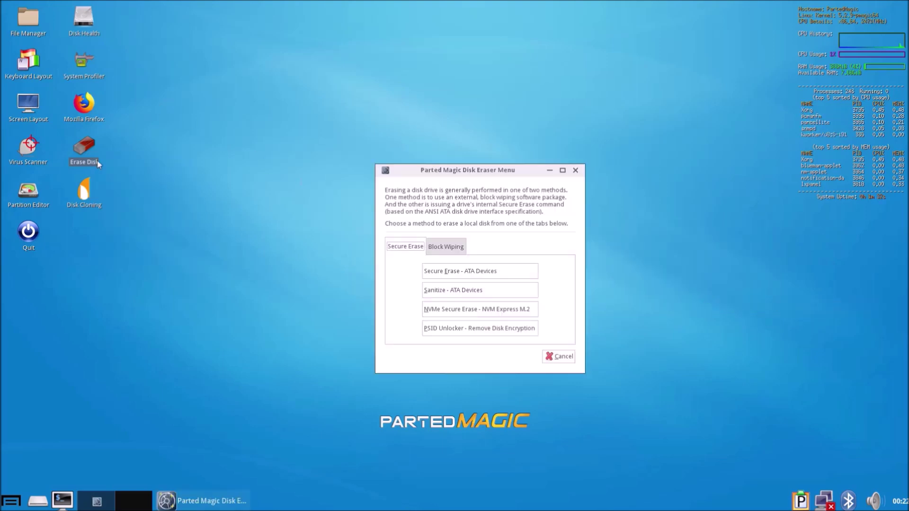
{"action": "left_click", "coordinate": [452, 289]}
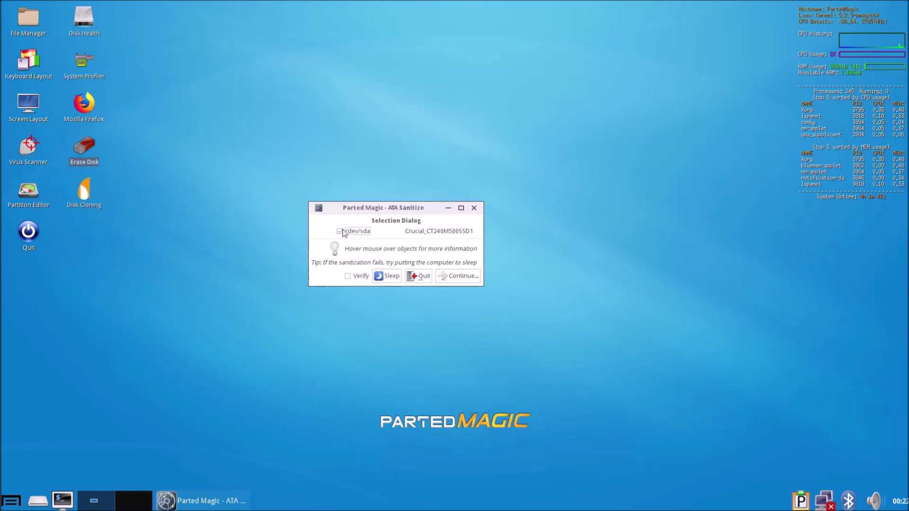
{"action": "left_click", "coordinate": [341, 231]}
{"action": "left_click", "coordinate": [352, 278]}
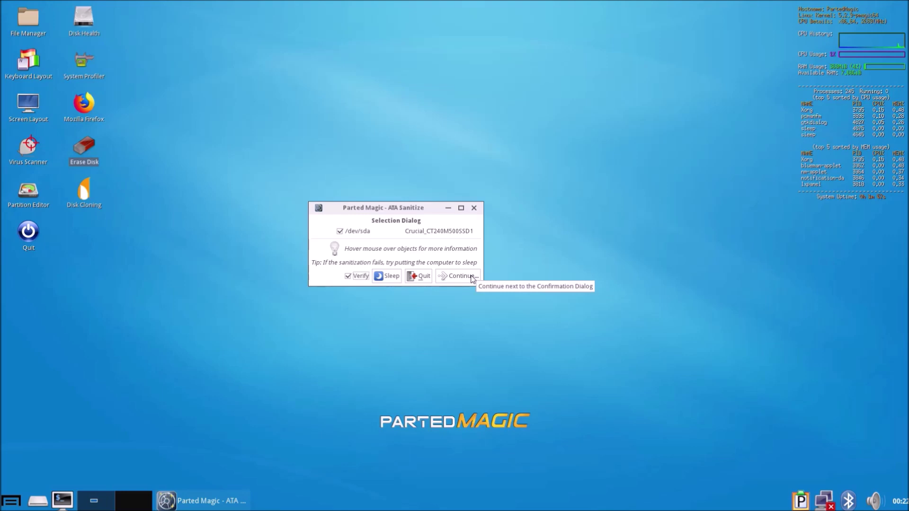
{"action": "left_click", "coordinate": [472, 278]}
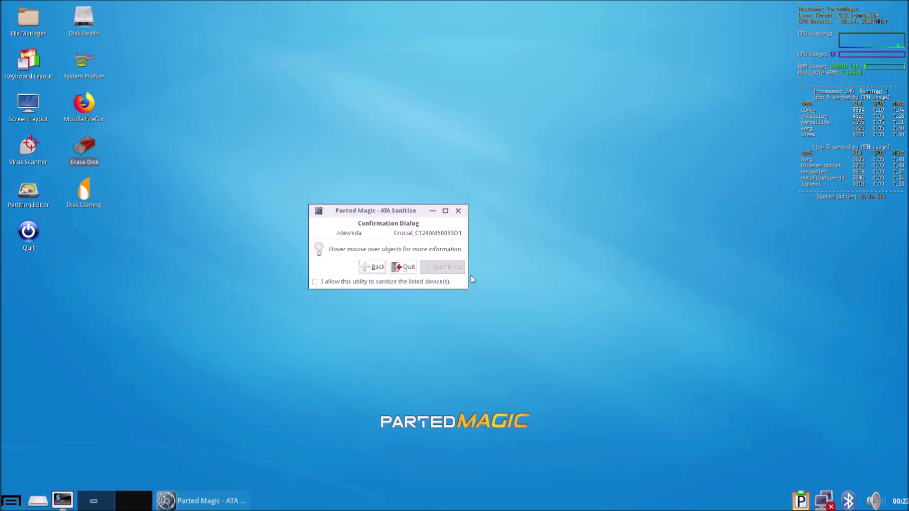
Allow the erase, sanitize /dev/sda until it reports Successfully Erased, and close the results
{"action": "left_click", "coordinate": [327, 283]}
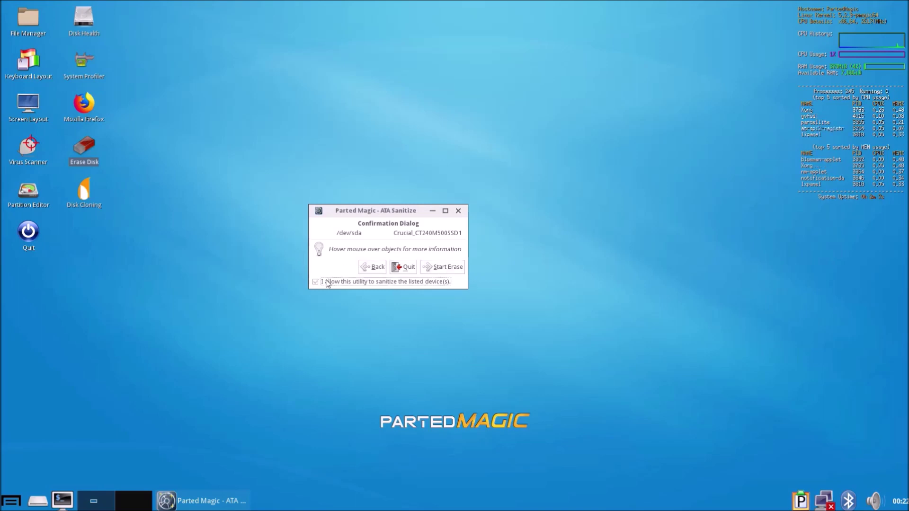
{"action": "left_click", "coordinate": [437, 269]}
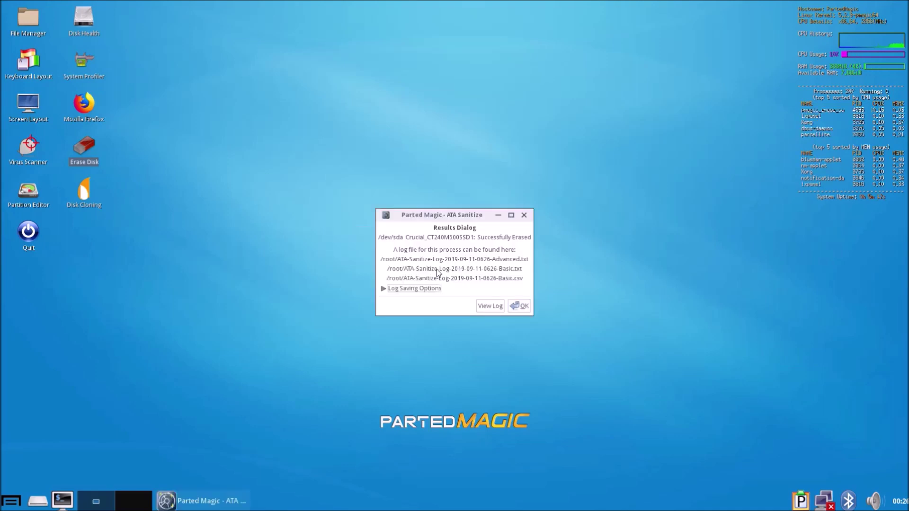
{"action": "left_click", "coordinate": [524, 306]}
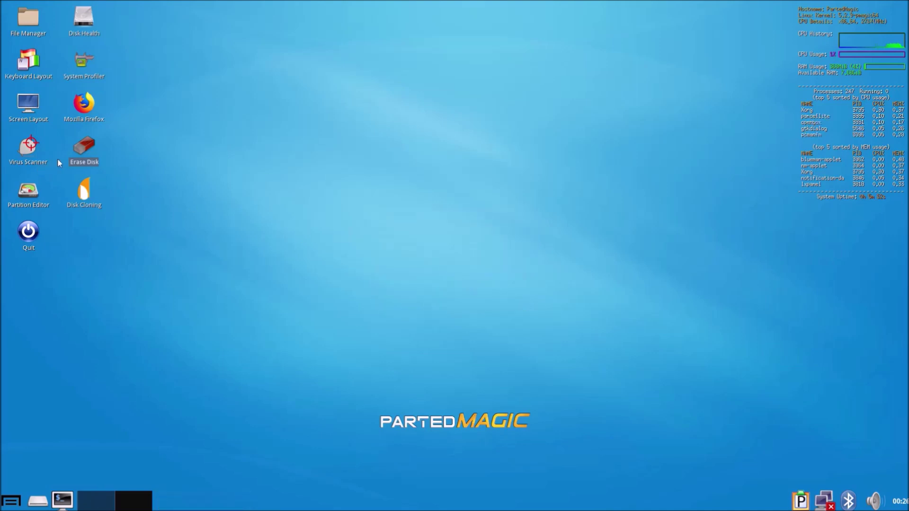
{"action": "right_click", "coordinate": [82, 159]}
{"action": "left_click", "coordinate": [101, 161]}
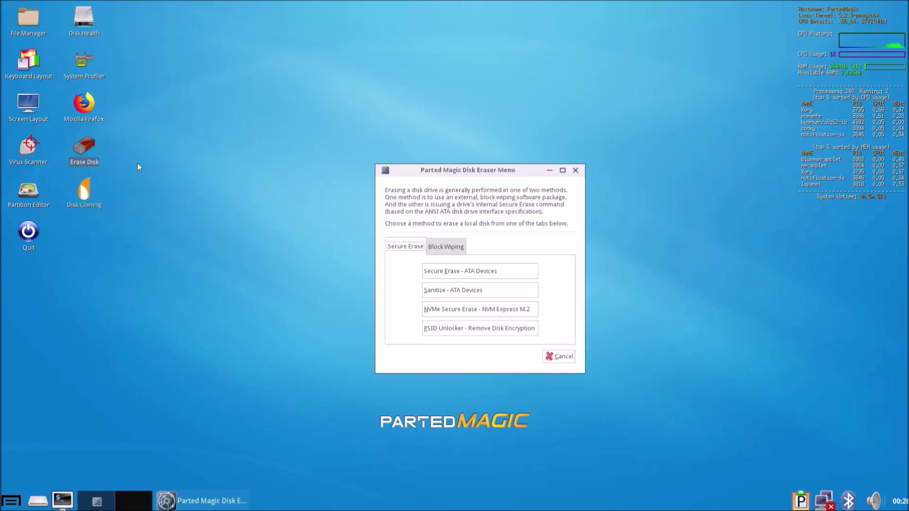
{"action": "left_click", "coordinate": [496, 276]}
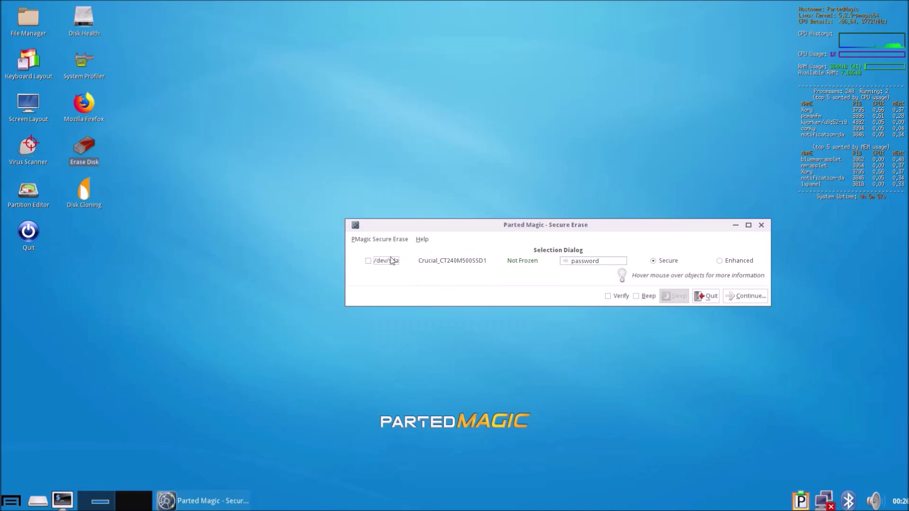
{"action": "left_click", "coordinate": [365, 241]}
{"action": "left_click", "coordinate": [397, 251]}
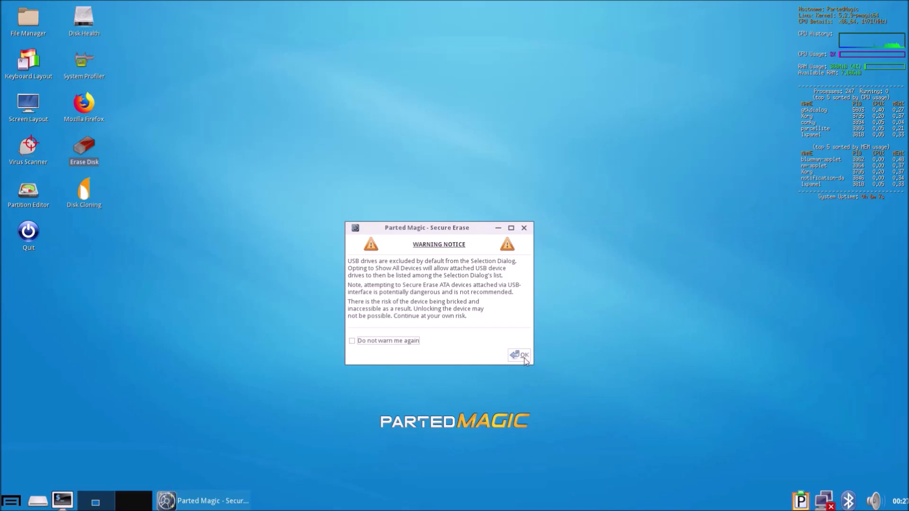
{"action": "left_click", "coordinate": [522, 356]}
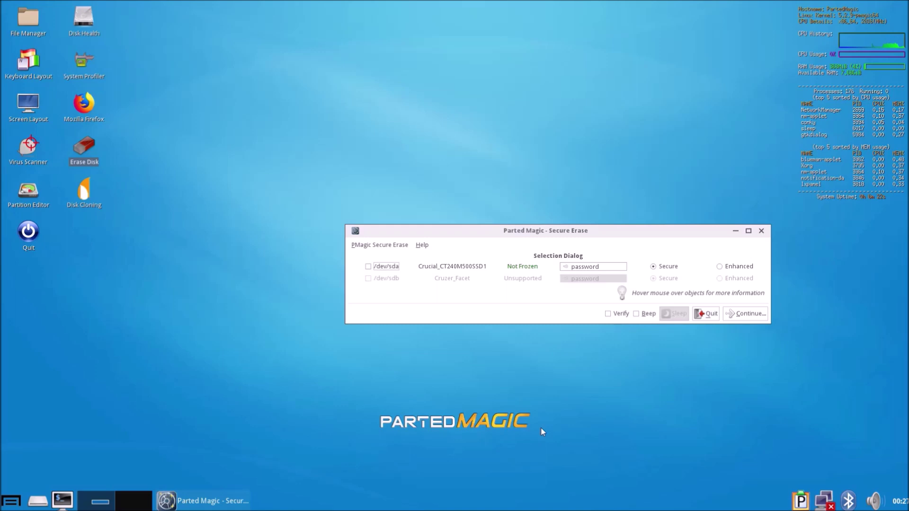
{"action": "left_click", "coordinate": [704, 314]}
Launch the PSID Unlocker from the Erase Disk desktop tool
{"action": "right_click", "coordinate": [80, 173]}
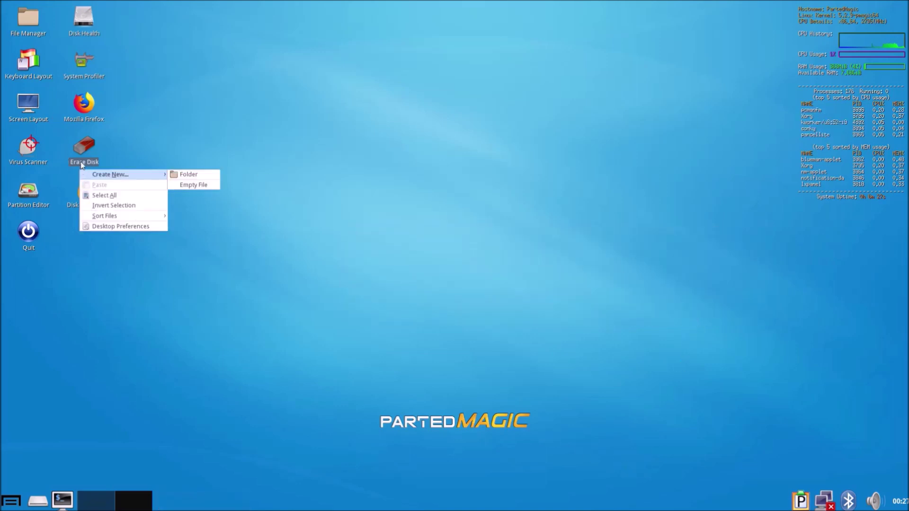
{"action": "left_click", "coordinate": [81, 161]}
{"action": "right_click", "coordinate": [88, 150]}
{"action": "left_click", "coordinate": [108, 158]}
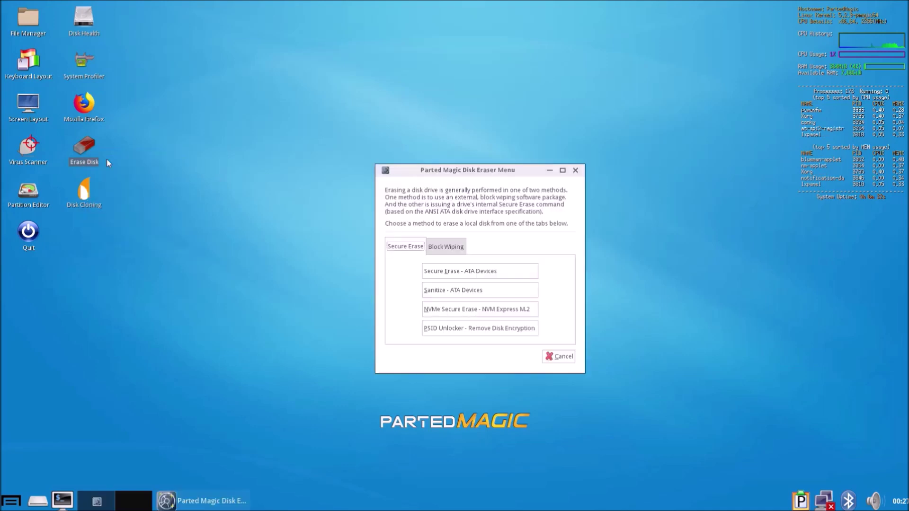
{"action": "left_click", "coordinate": [513, 332]}
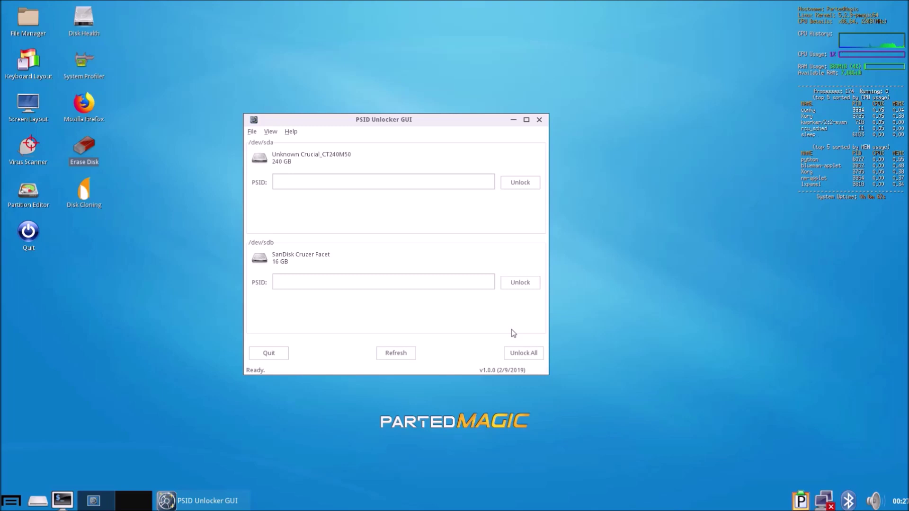
Unlock /dev/sda with the drive's PSID, then quit the PSID Unlocker
{"action": "left_click", "coordinate": [407, 182]}
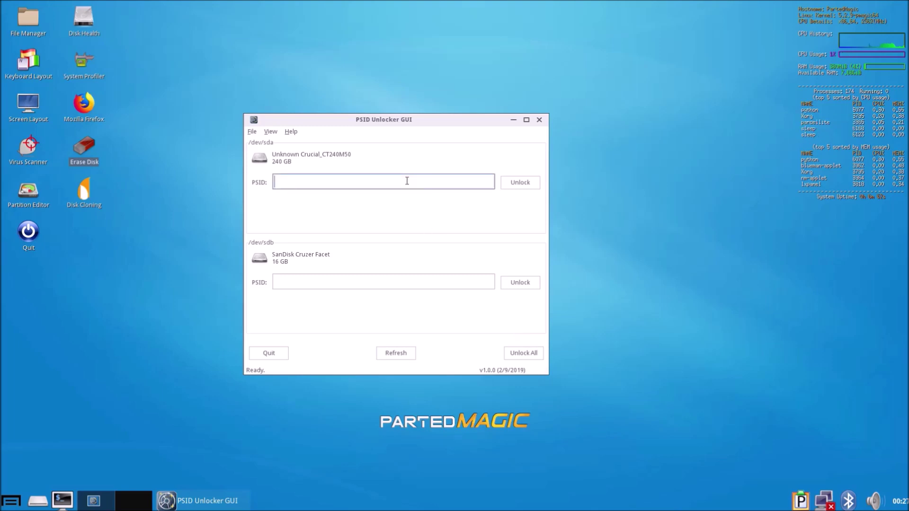
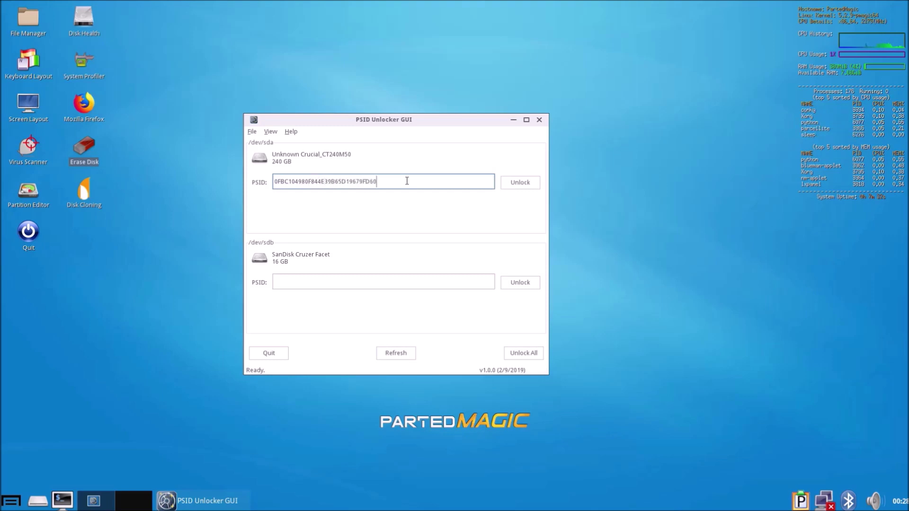
{"action": "left_click", "coordinate": [521, 187]}
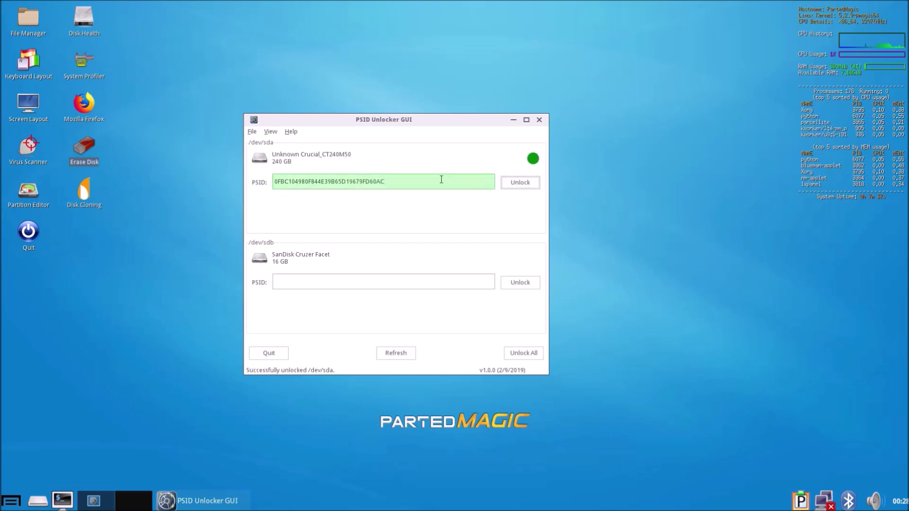
{"action": "left_click", "coordinate": [520, 186]}
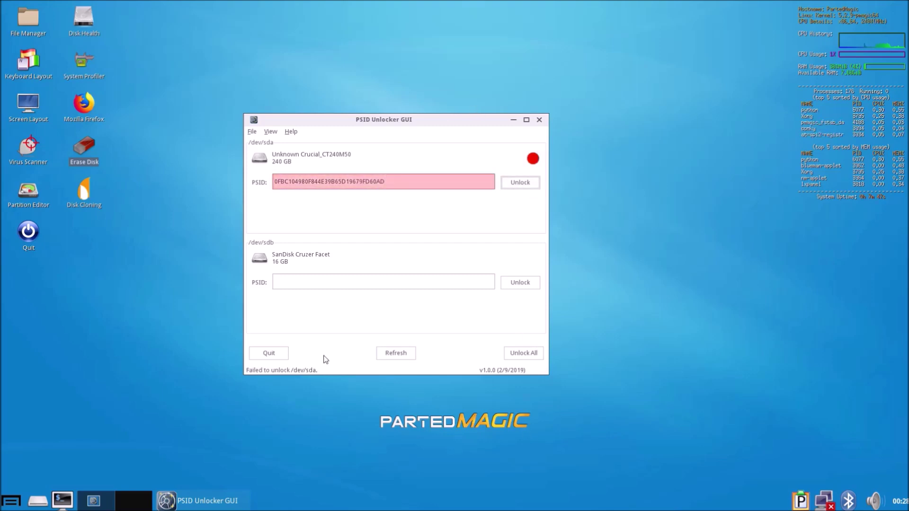
{"action": "left_click", "coordinate": [274, 358]}
Confirm quitting the PSID Unlocker, then open and close the ATA Sanitize tool from Erase Disk
{"action": "left_click", "coordinate": [429, 282]}
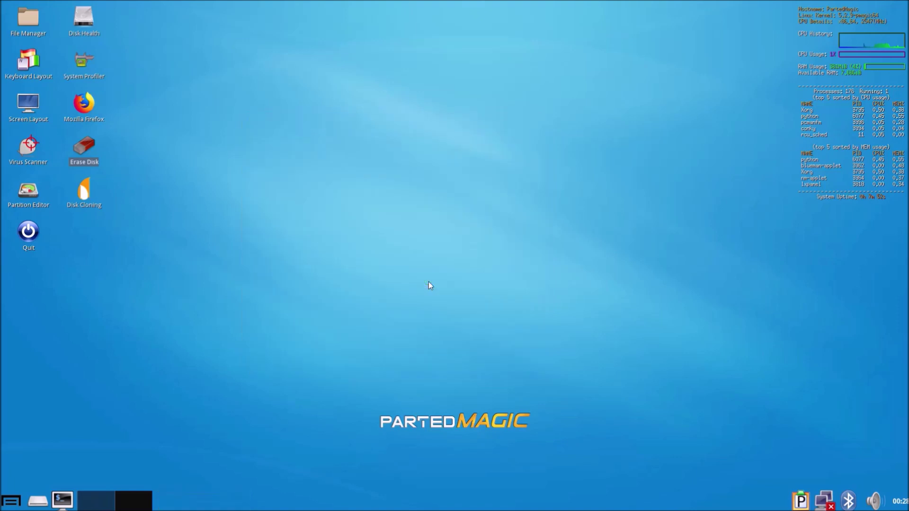
{"action": "right_click", "coordinate": [87, 172]}
{"action": "left_click", "coordinate": [88, 165]}
{"action": "right_click", "coordinate": [84, 147]}
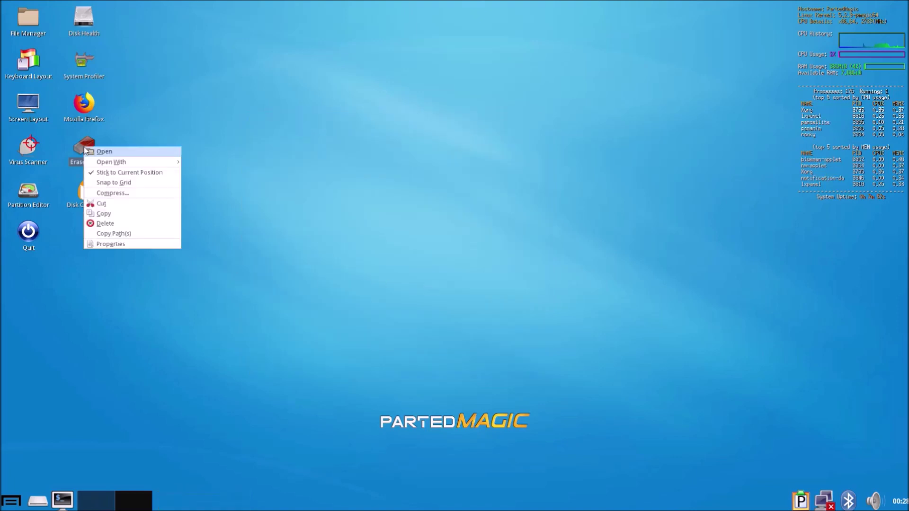
{"action": "left_click", "coordinate": [90, 150]}
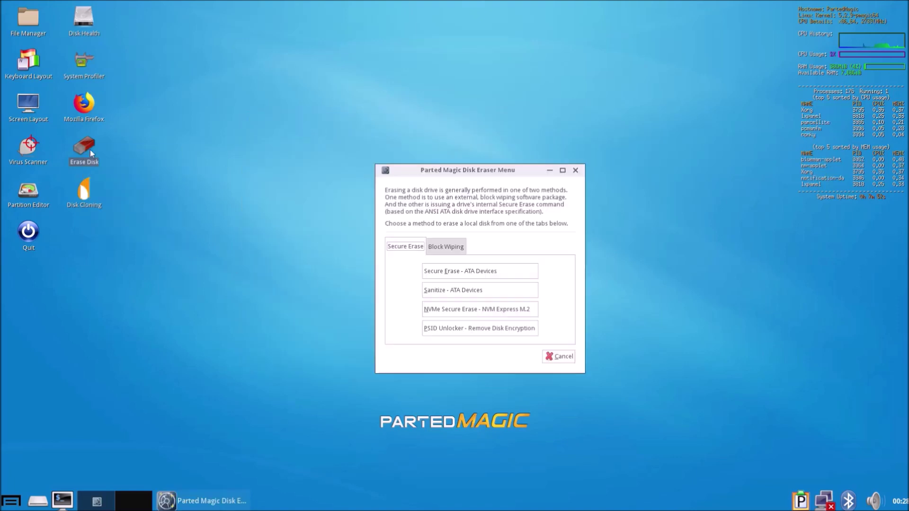
{"action": "left_click", "coordinate": [448, 288]}
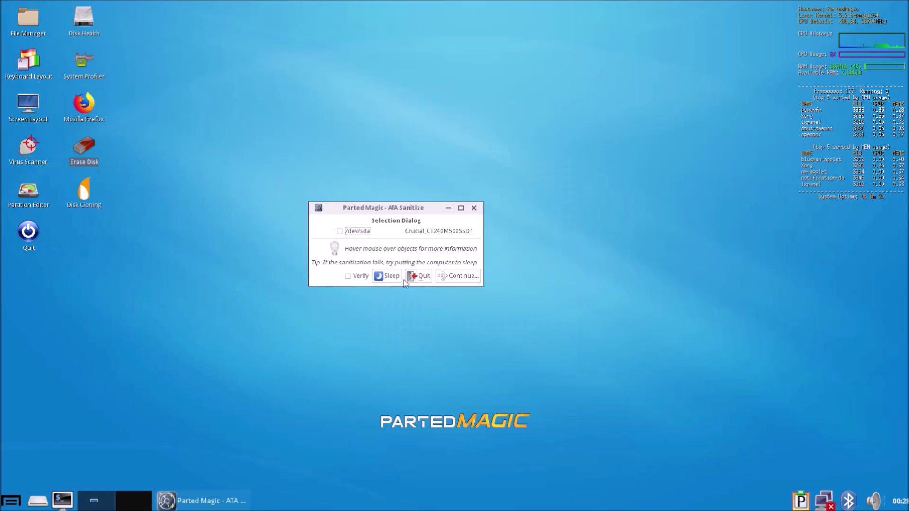
{"action": "left_click", "coordinate": [419, 276]}
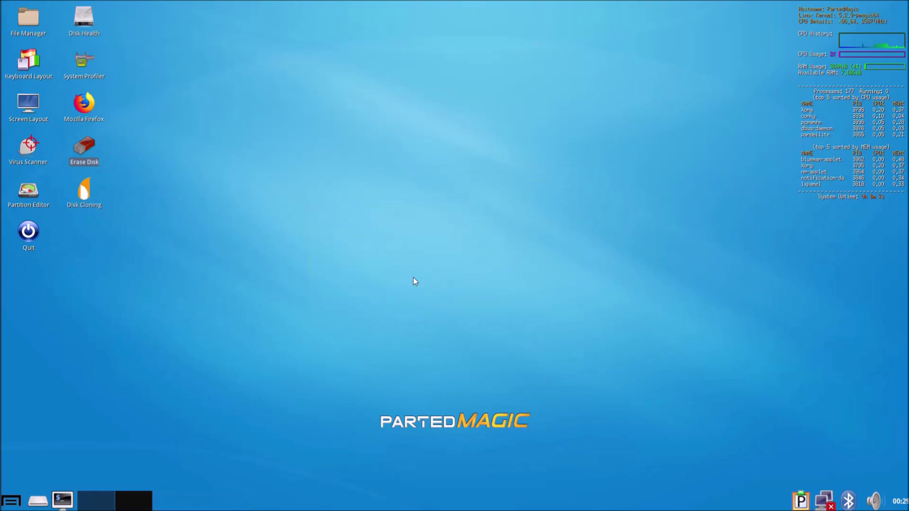
Open the ATA Secure Erase tool from Erase Disk and close it
{"action": "right_click", "coordinate": [89, 141]}
{"action": "left_click", "coordinate": [101, 145]}
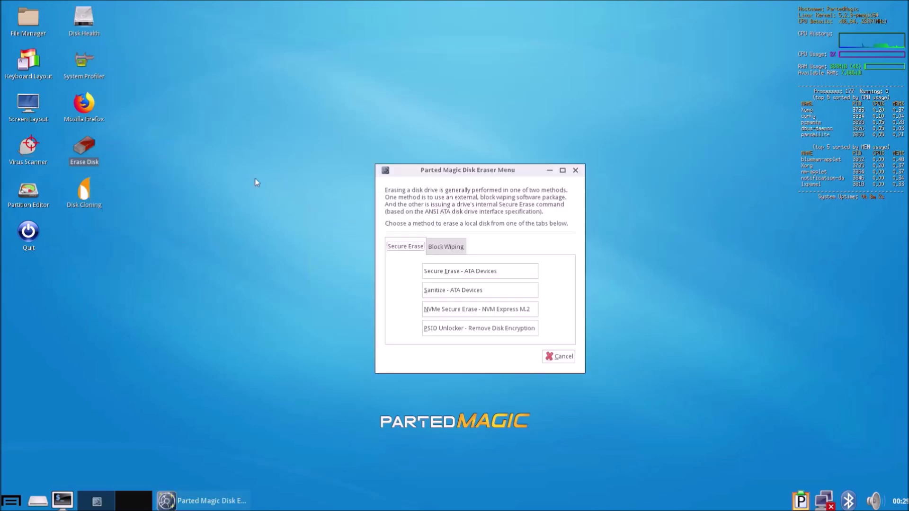
{"action": "left_click", "coordinate": [502, 269]}
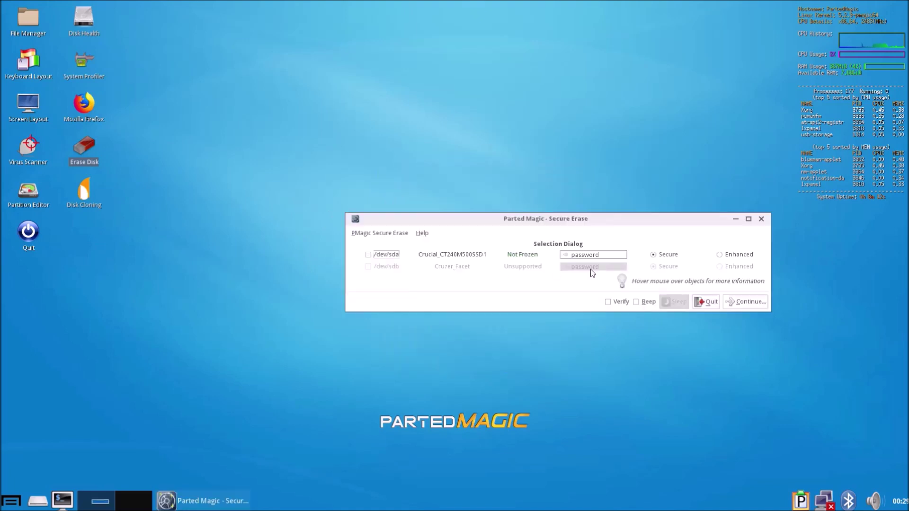
{"action": "left_click", "coordinate": [718, 306]}
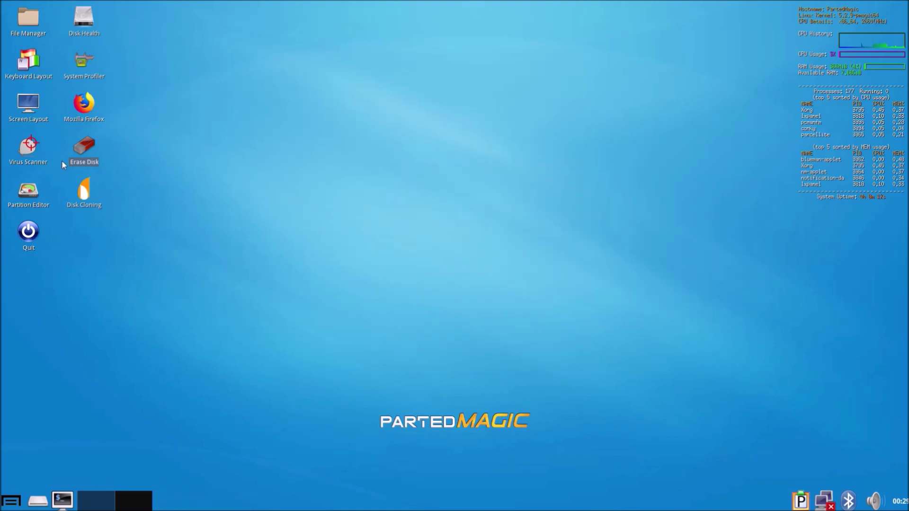
Run NVMe Secure Erase - NVM Express M.2 and dismiss its no-NVMe-devices notice
{"action": "right_click", "coordinate": [81, 158]}
{"action": "left_click", "coordinate": [89, 163]}
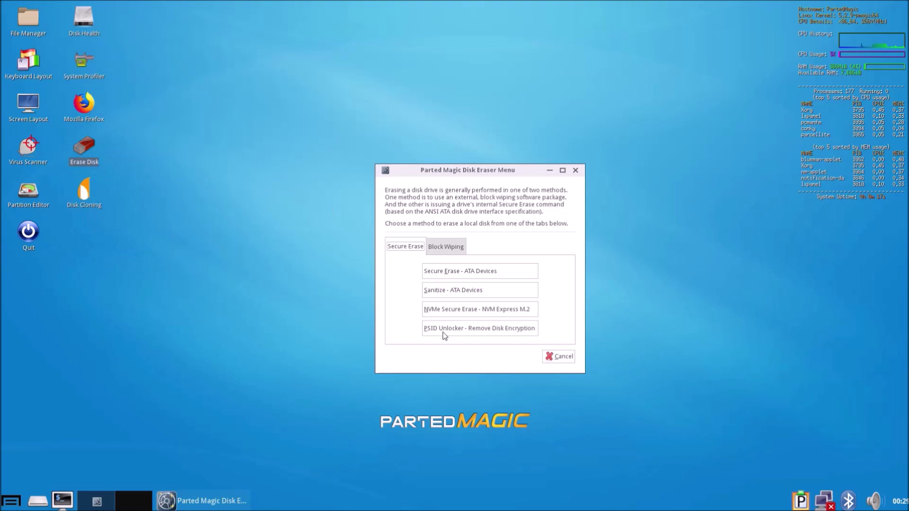
{"action": "left_click", "coordinate": [441, 308]}
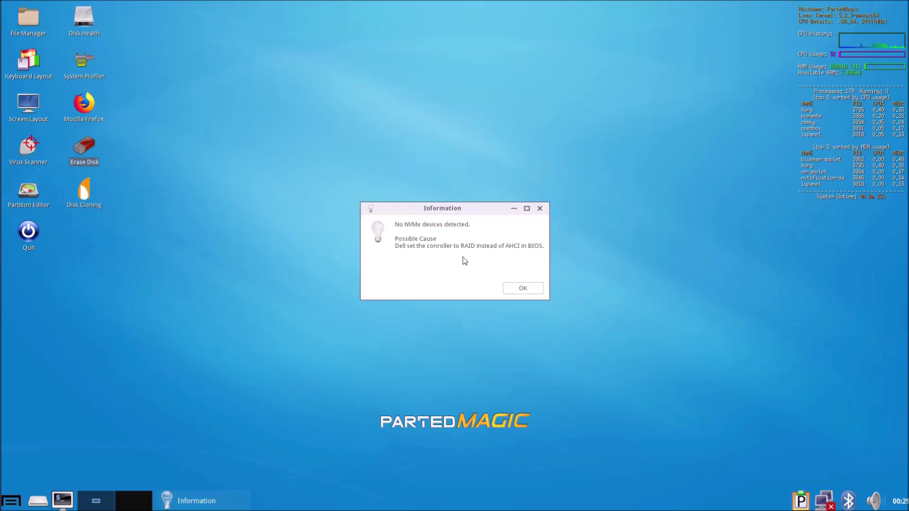
{"action": "left_click", "coordinate": [523, 288]}
Open the Quit shortcut's logout and shutdown choices to leave Parted Magic
{"action": "right_click", "coordinate": [24, 226]}
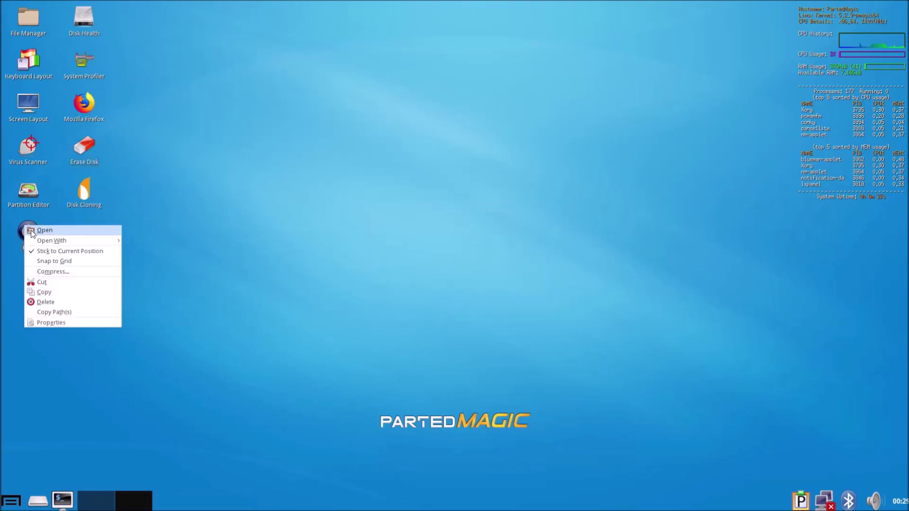
{"action": "left_click", "coordinate": [47, 231]}
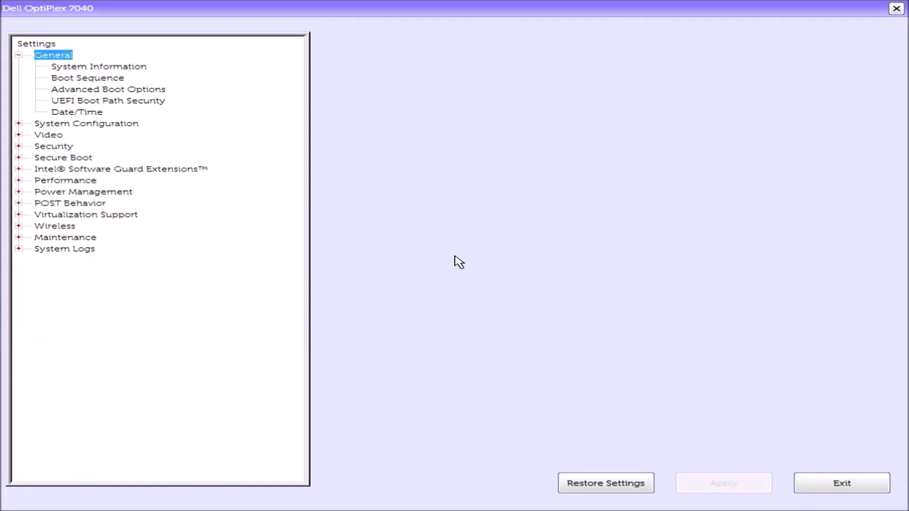
Change System Configuration > SATA Operation from RAID On to AHCI, confirm, and apply
{"action": "key", "text": "Down"}
{"action": "key", "text": "Down"}
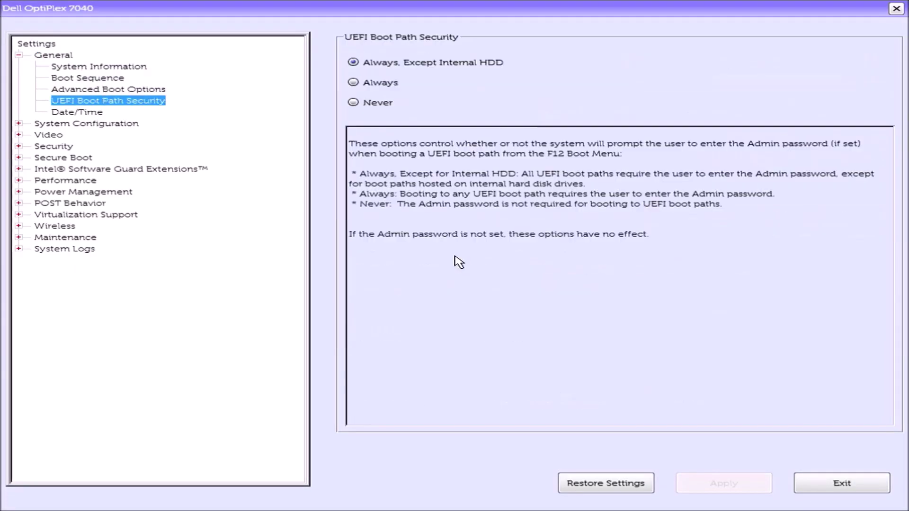
{"action": "key", "text": "Down"}
{"action": "key", "text": "Down"}
{"action": "key", "text": "Down"}
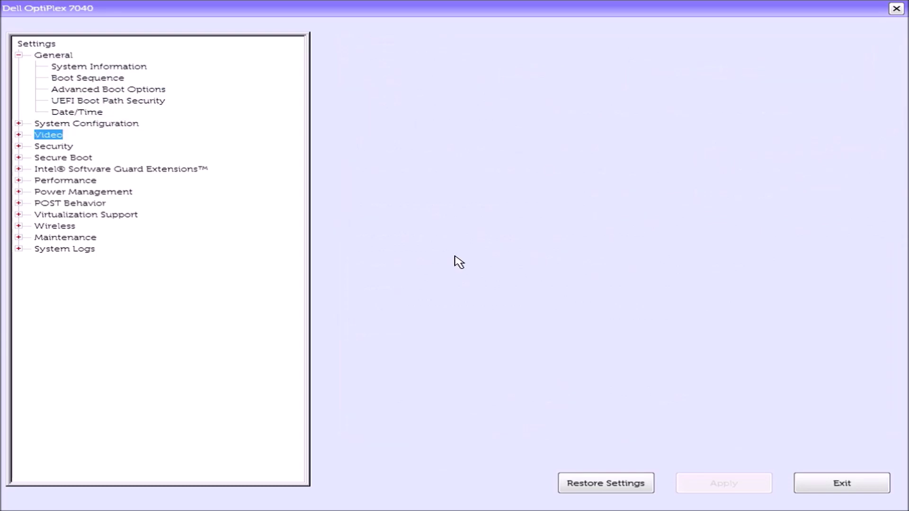
{"action": "key", "text": "Up"}
{"action": "key", "text": "Right"}
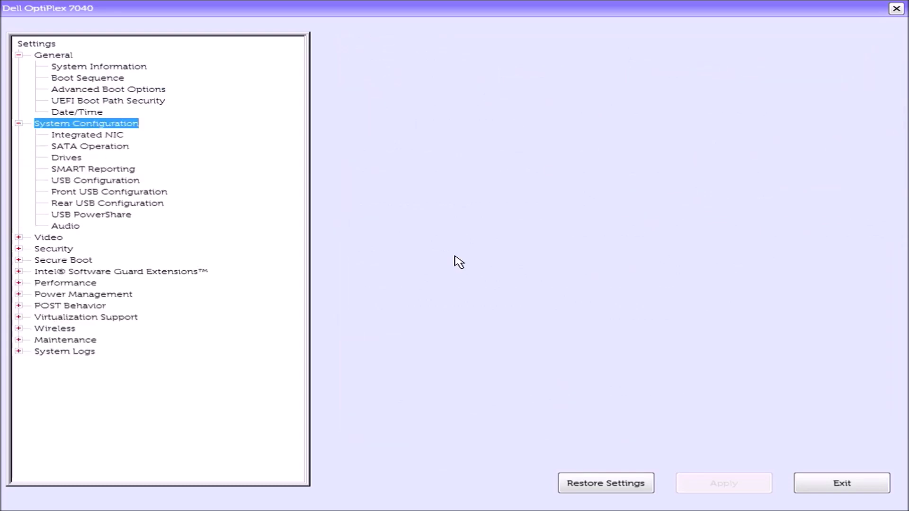
{"action": "key", "text": "Down"}
{"action": "key", "text": "Down"}
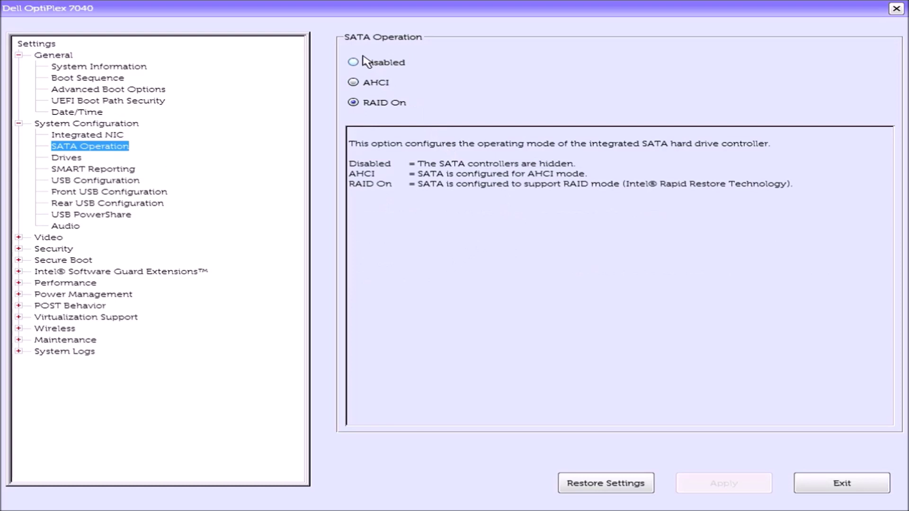
{"action": "left_click", "coordinate": [356, 80]}
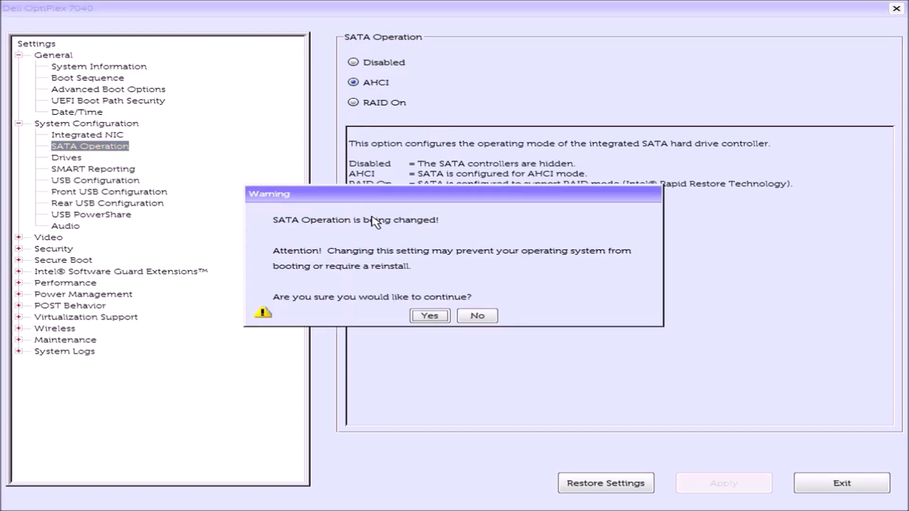
{"action": "left_click", "coordinate": [426, 316]}
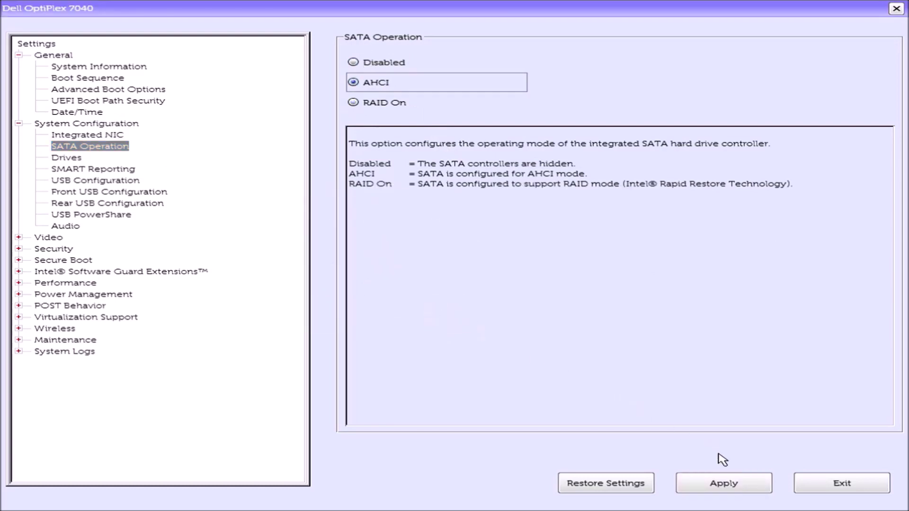
{"action": "left_click", "coordinate": [730, 482]}
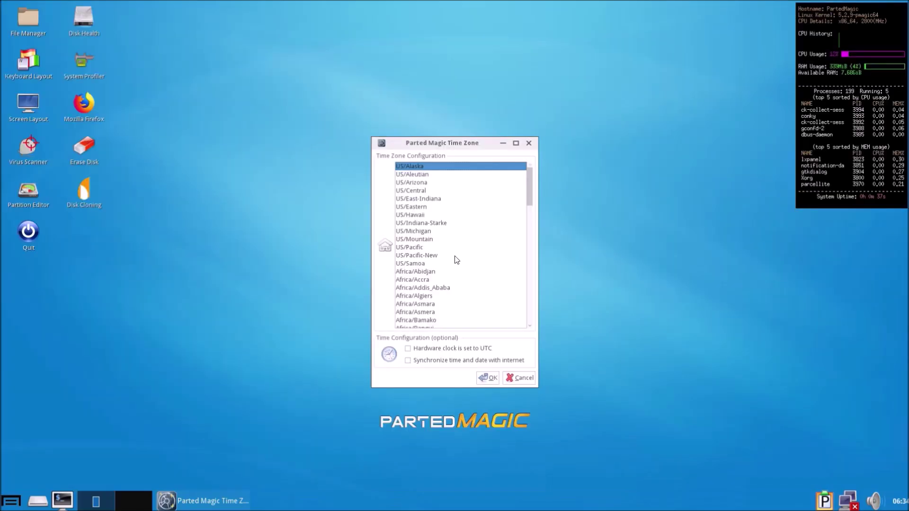
Pick a time zone in the Time Zone dialog and confirm it
{"action": "scroll", "coordinate": [452, 251], "scroll_direction": "down", "scroll_amount": 20}
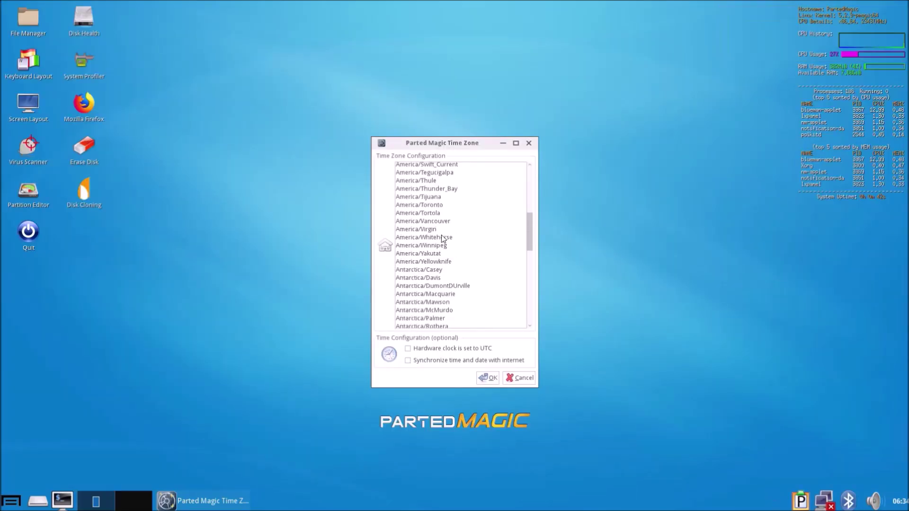
{"action": "scroll", "coordinate": [441, 238], "scroll_direction": "down", "scroll_amount": 20}
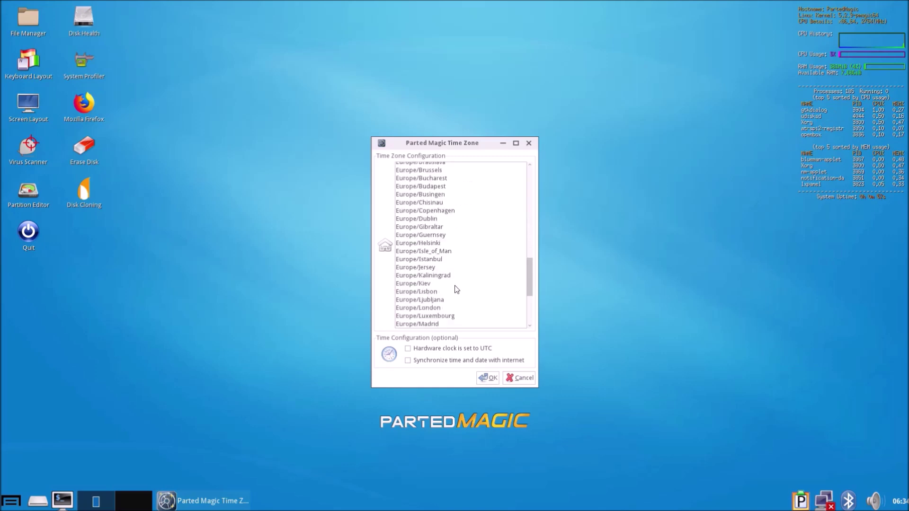
{"action": "left_click", "coordinate": [450, 285]}
{"action": "left_click", "coordinate": [494, 379]}
Open NVMe Secure Erase - NVM Express M.2 from the Erase Disk menu
{"action": "right_click", "coordinate": [98, 151]}
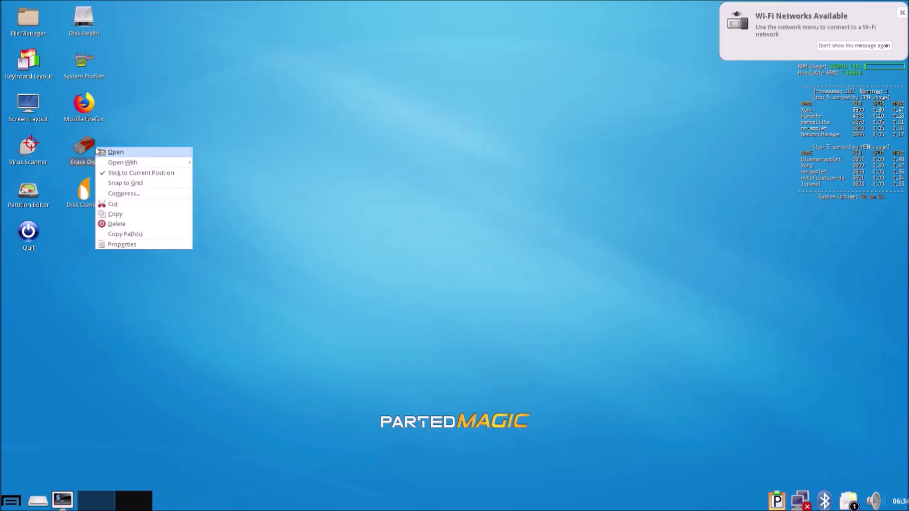
{"action": "left_click", "coordinate": [98, 151]}
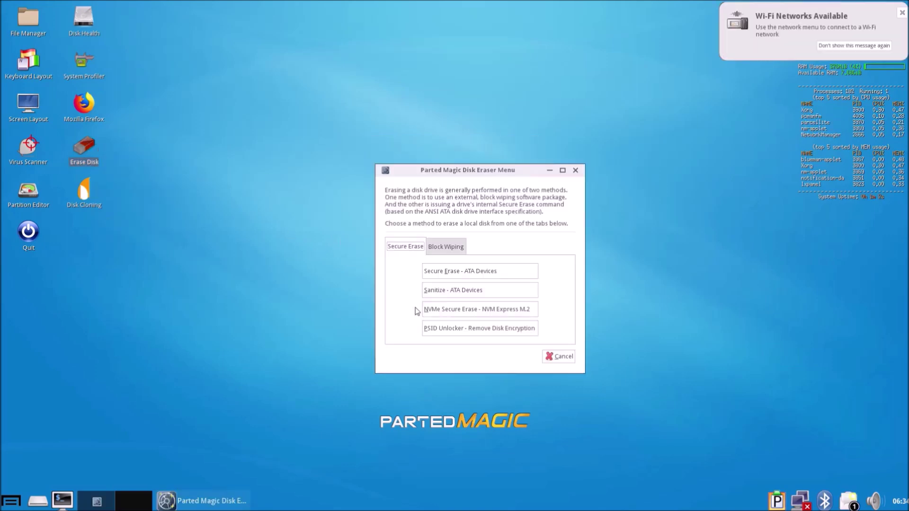
{"action": "left_click", "coordinate": [498, 310]}
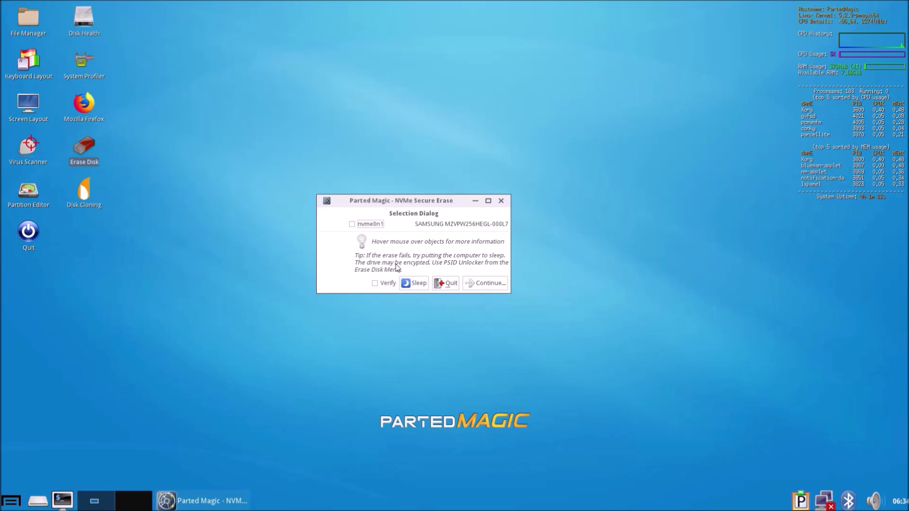
Run a verified secure erase of nvme0n1 with permission granted, and dismiss the Erase Failed results
{"action": "left_click", "coordinate": [379, 226]}
{"action": "left_click", "coordinate": [389, 285]}
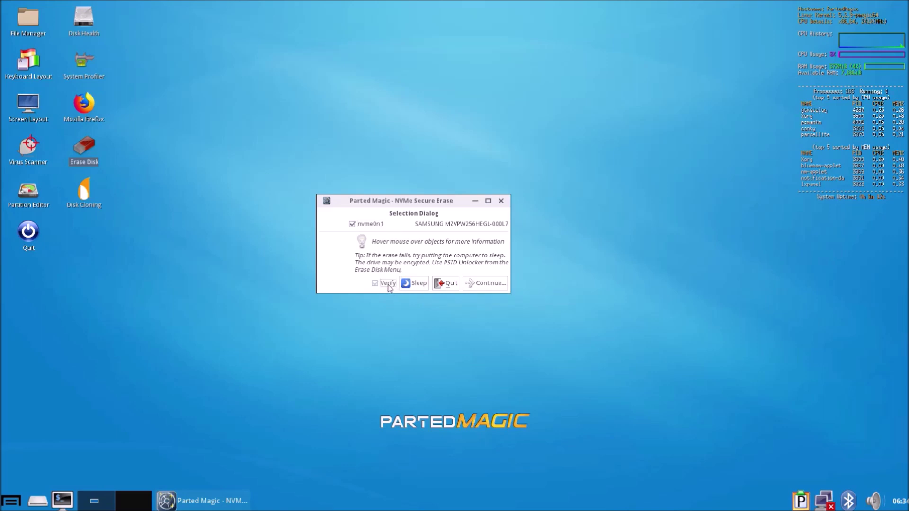
{"action": "left_click", "coordinate": [481, 284]}
{"action": "left_click", "coordinate": [411, 274]}
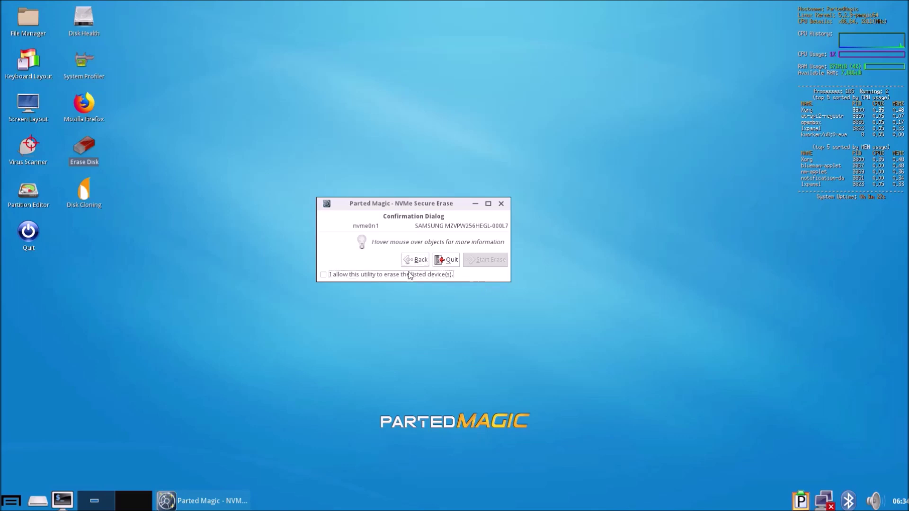
{"action": "left_click", "coordinate": [493, 265]}
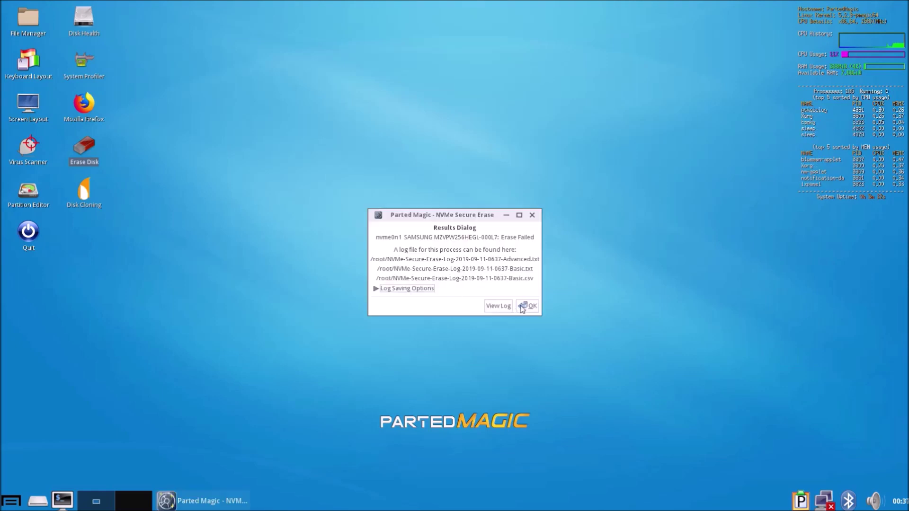
{"action": "left_click", "coordinate": [524, 308]}
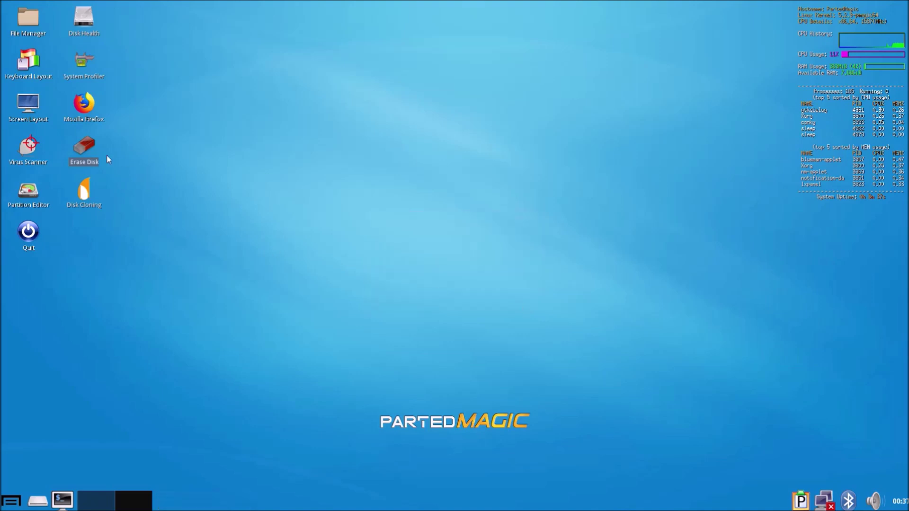
{"action": "right_click", "coordinate": [68, 142]}
Launch the PSID Unlocker from the Erase Disk desktop tool
{"action": "mouse_move", "coordinate": [69, 144]}
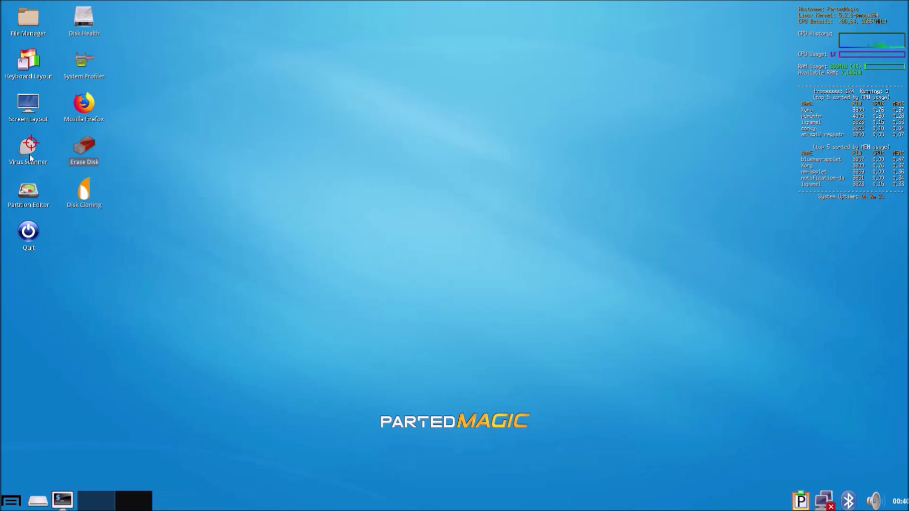
{"action": "right_click", "coordinate": [69, 161]}
{"action": "left_click", "coordinate": [82, 163]}
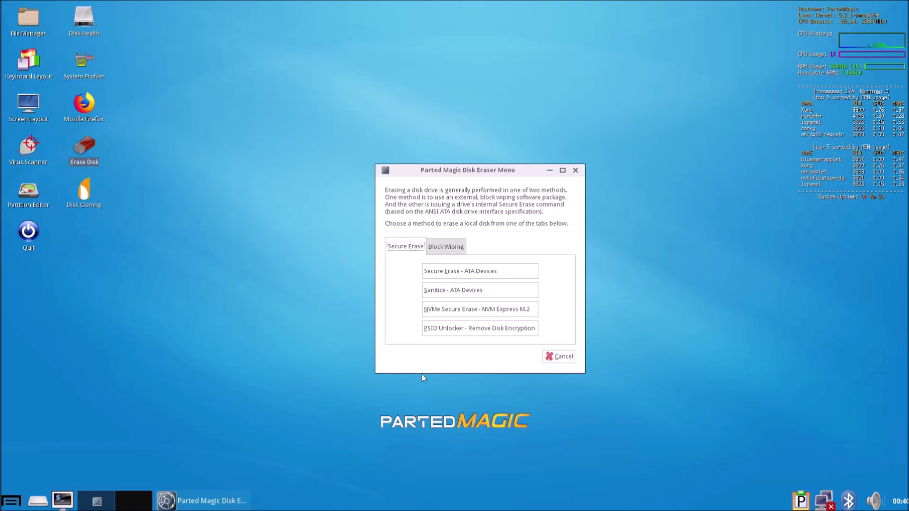
{"action": "left_click", "coordinate": [448, 329]}
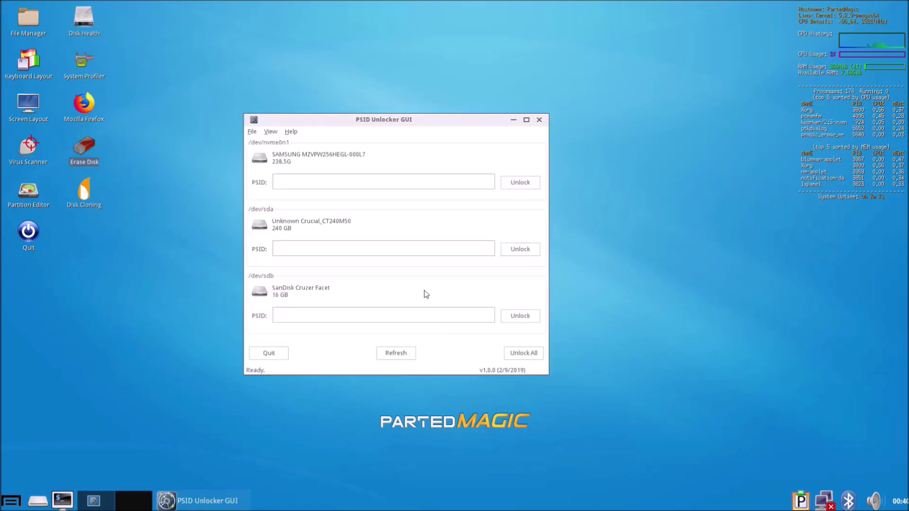
Unlock nvme0n1 with the drive's PSID, then quit the unlocker
{"action": "left_click", "coordinate": [318, 184]}
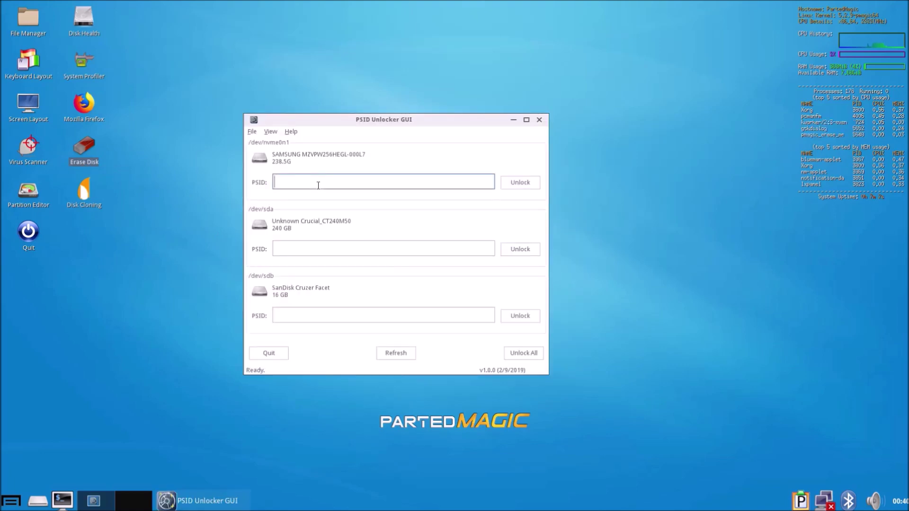
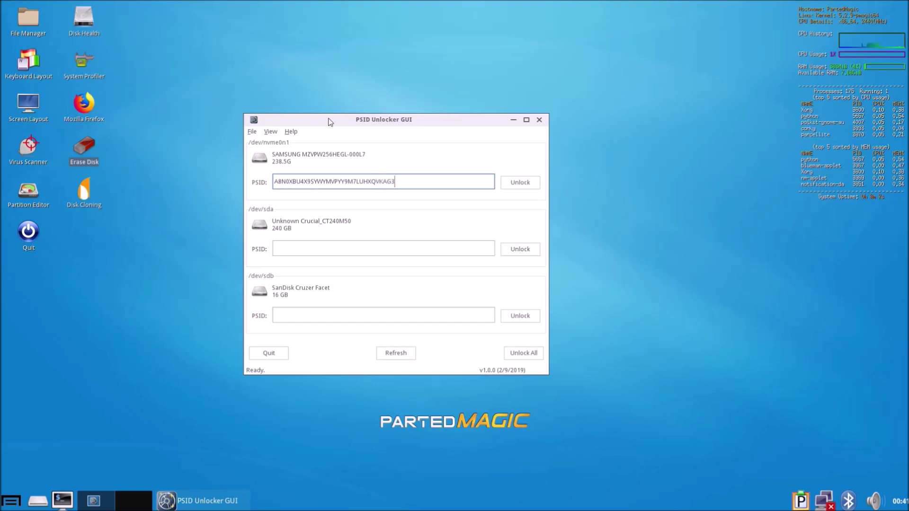
{"action": "left_click", "coordinate": [528, 182]}
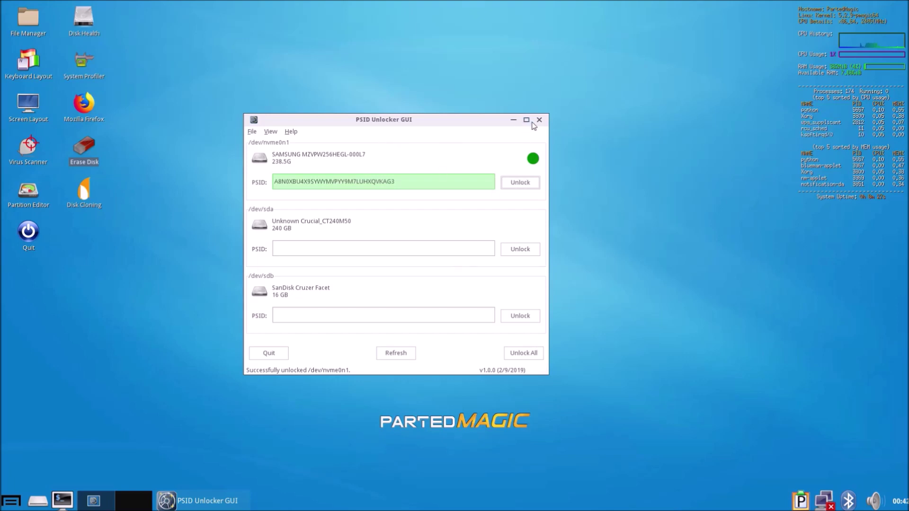
{"action": "left_click", "coordinate": [280, 353]}
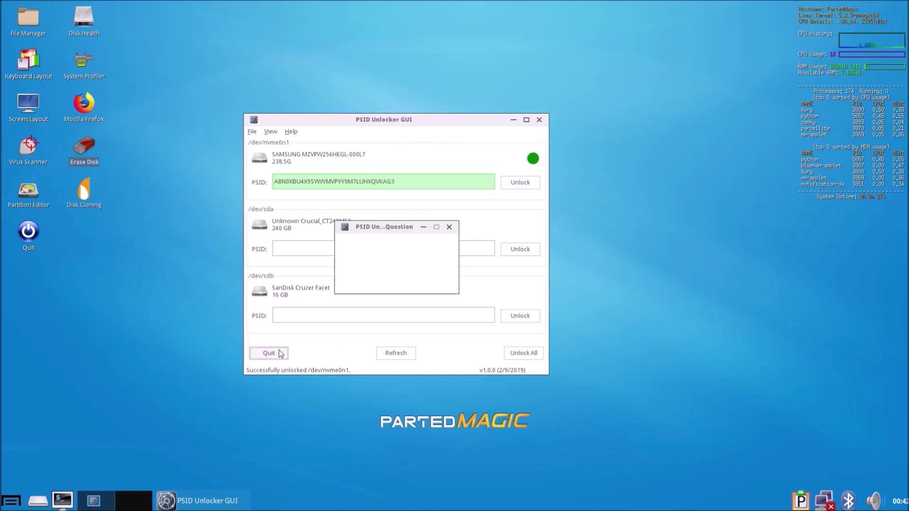
Confirm quitting the PSID Unlocker, then open NVMe Secure Erase from Erase Disk and quit it
{"action": "left_click", "coordinate": [433, 283]}
{"action": "right_click", "coordinate": [77, 152]}
{"action": "left_click", "coordinate": [82, 152]}
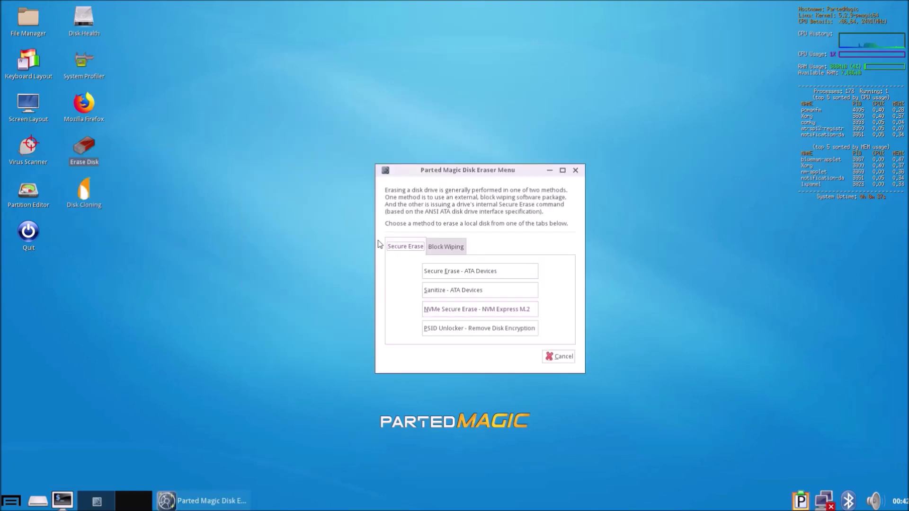
{"action": "left_click", "coordinate": [439, 314]}
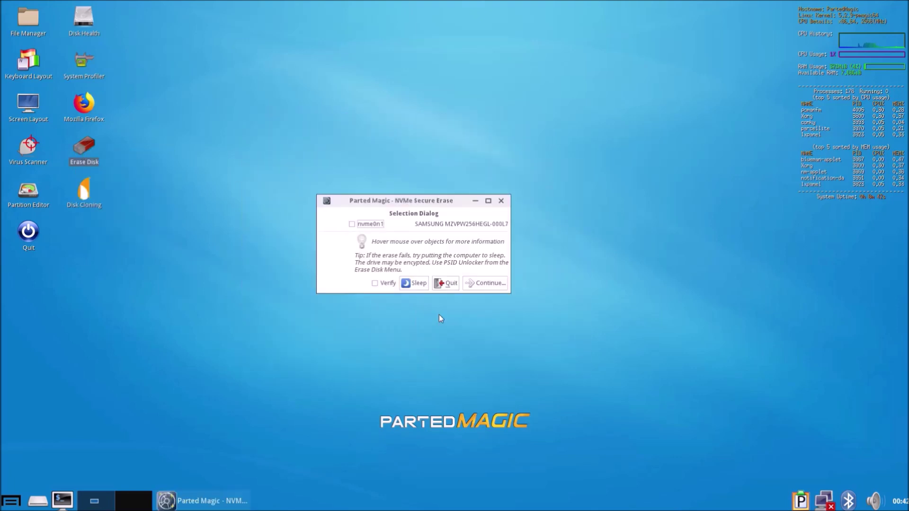
{"action": "left_click", "coordinate": [445, 283]}
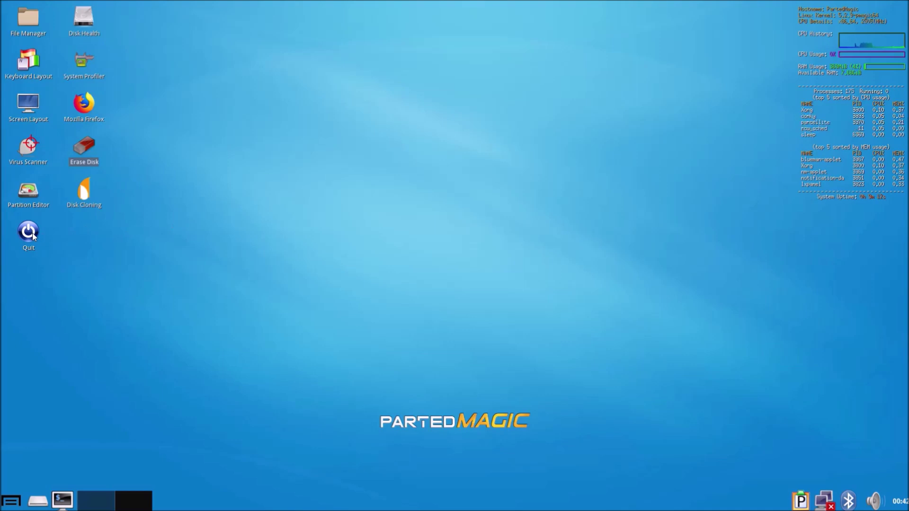
Turn off the computer from the Quit shortcut's shutdown options
{"action": "right_click", "coordinate": [19, 243]}
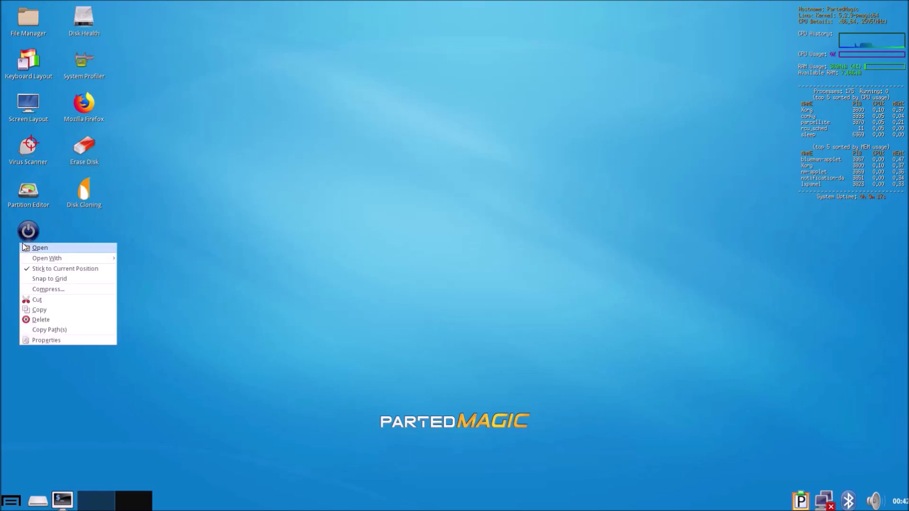
{"action": "left_click", "coordinate": [22, 245]}
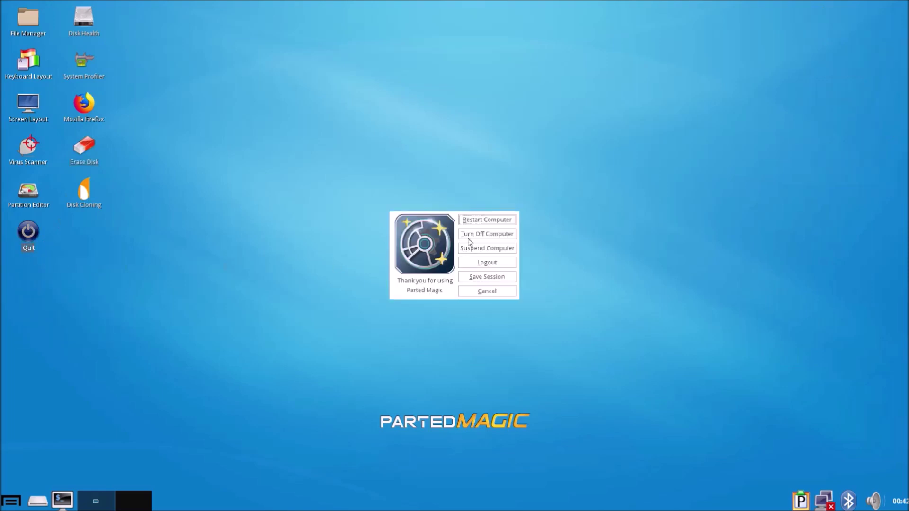
{"action": "left_click", "coordinate": [470, 237]}
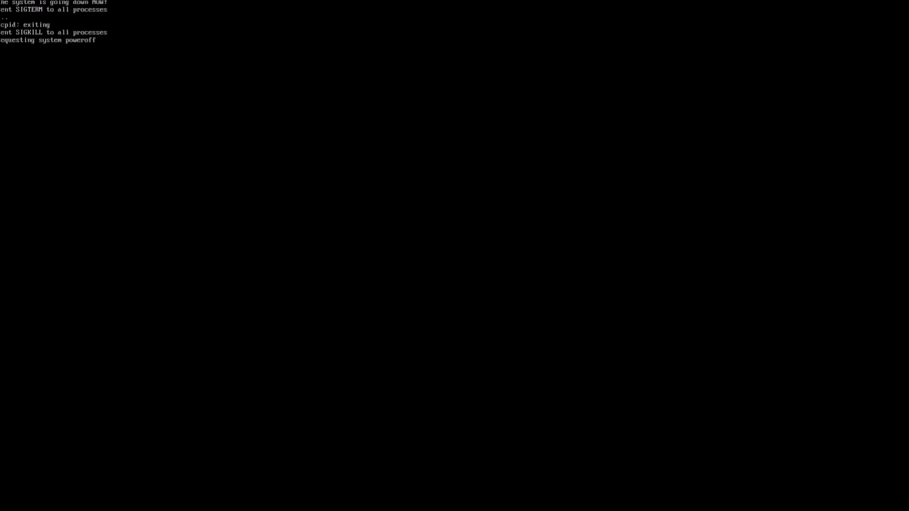